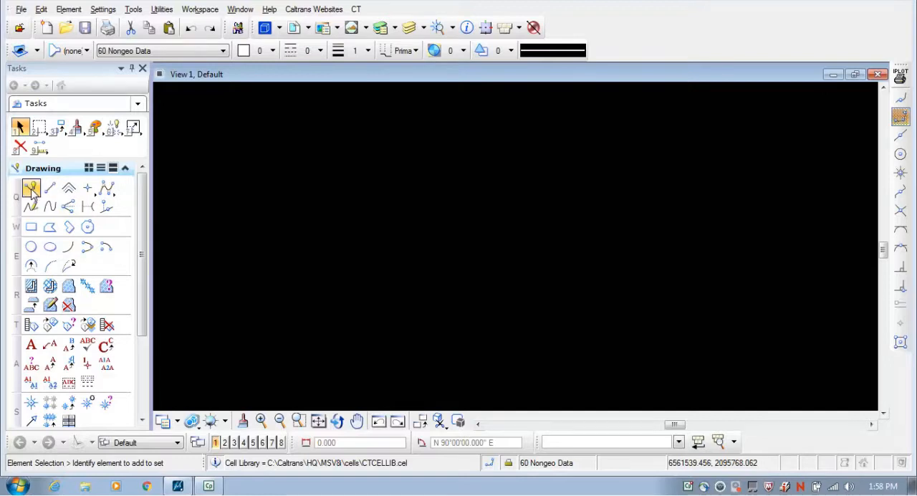
# Draw a single-segment SmartLine about 266 long, rising at about N 63°22' E, in the empty view
pyautogui.click(31, 190)
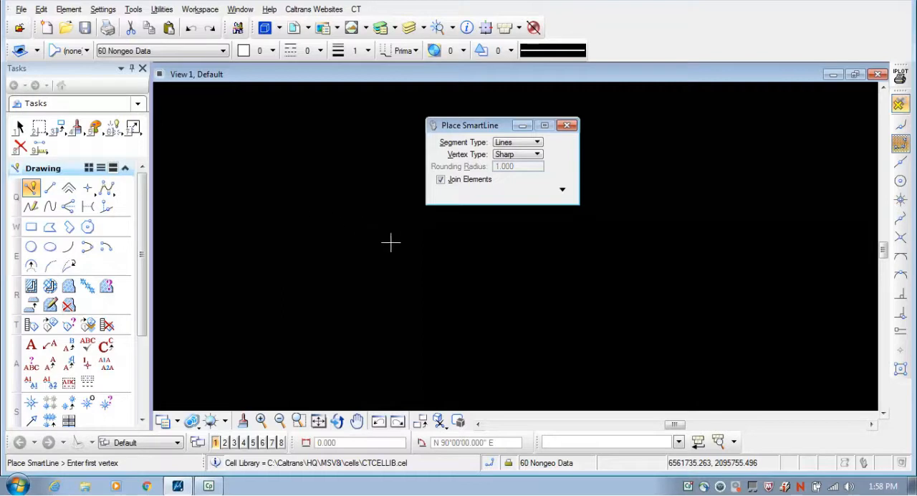
pyautogui.click(417, 280)
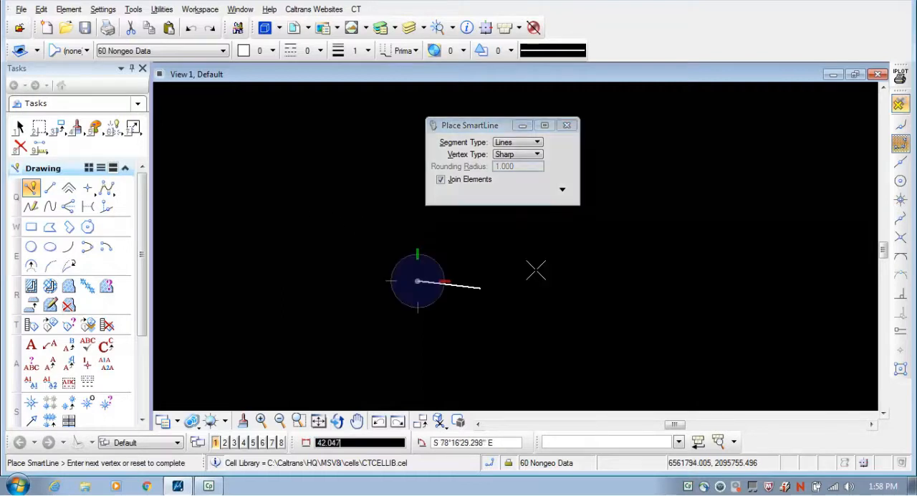
pyautogui.moveTo(476, 127); pyautogui.dragTo(319, 117)
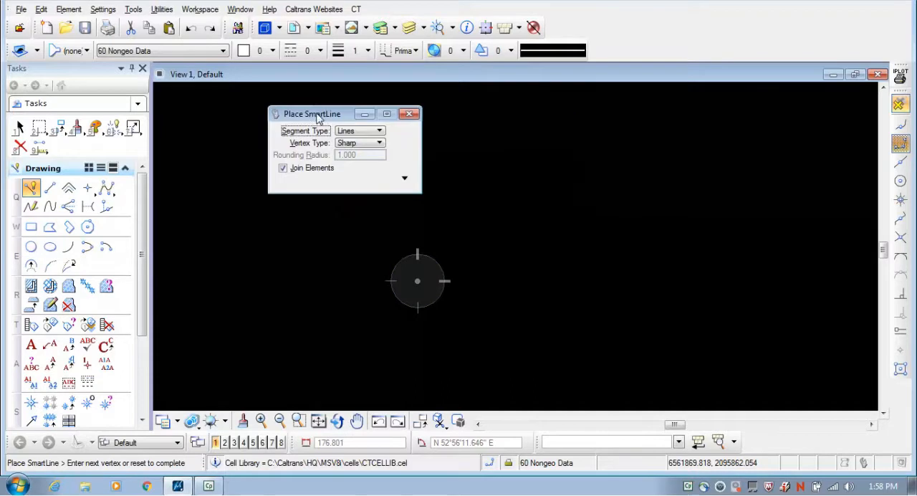
pyautogui.click(734, 121)
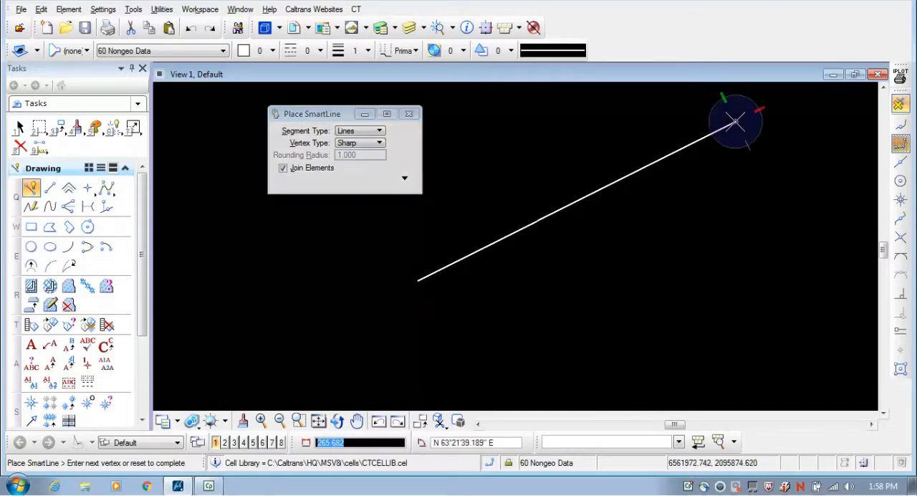
pyautogui.rightClick(792, 168)
pyautogui.scroll(-7, 466, 219)
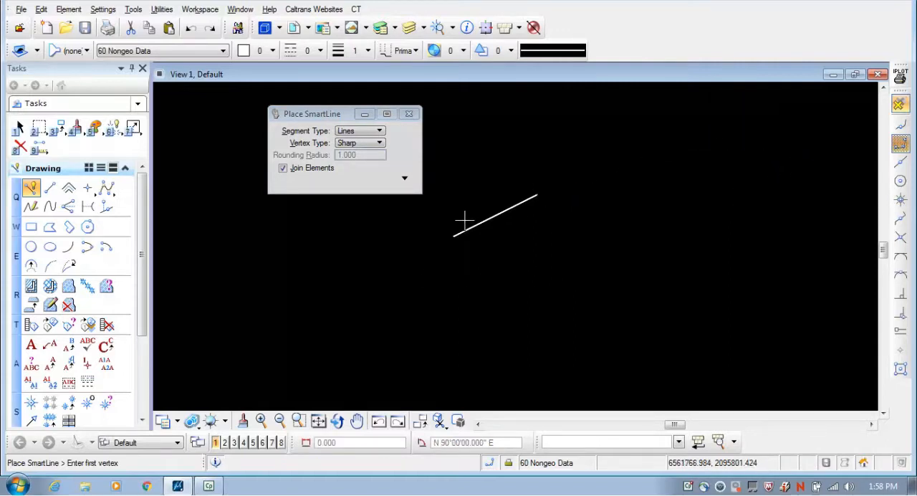
pyautogui.scroll(4, 516, 194)
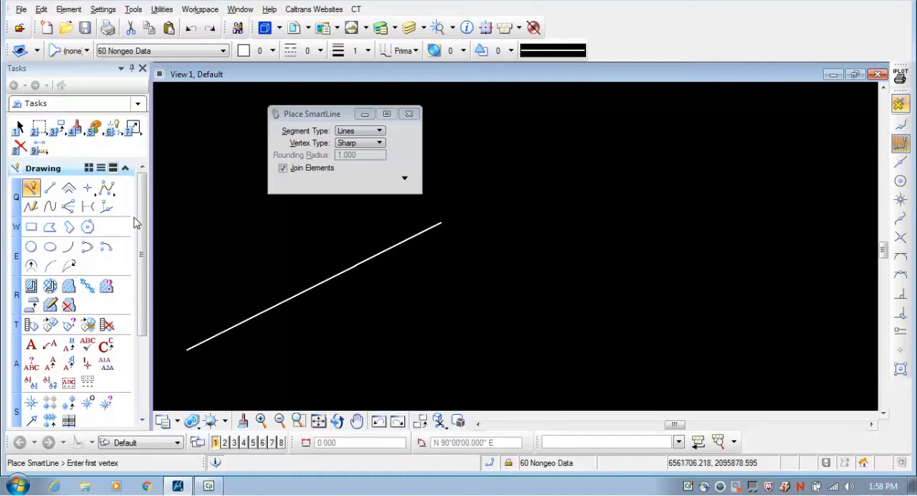
# Start a separate line to the right of the SmartLine with the Place Line tool and fix its length at 10000
pyautogui.click(50, 189)
pyautogui.moveTo(306, 113); pyautogui.dragTo(259, 115)
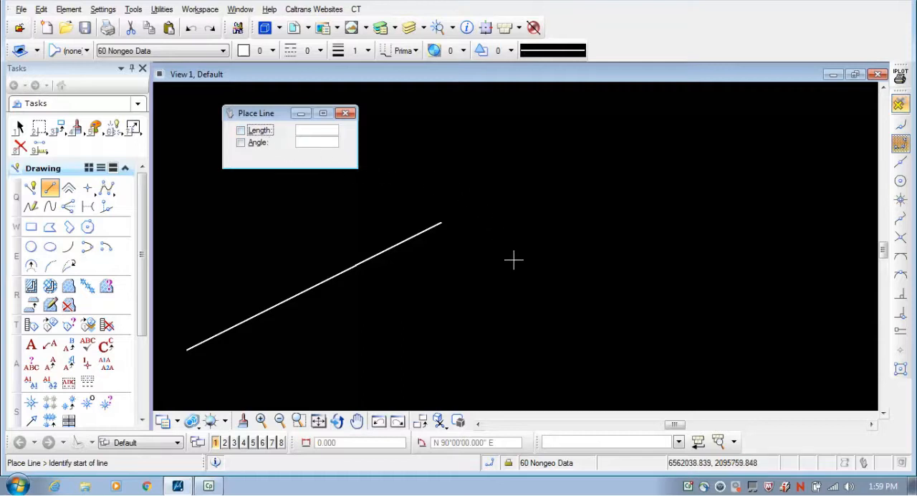
pyautogui.click(521, 302)
pyautogui.click(278, 132)
pyautogui.write('10000')
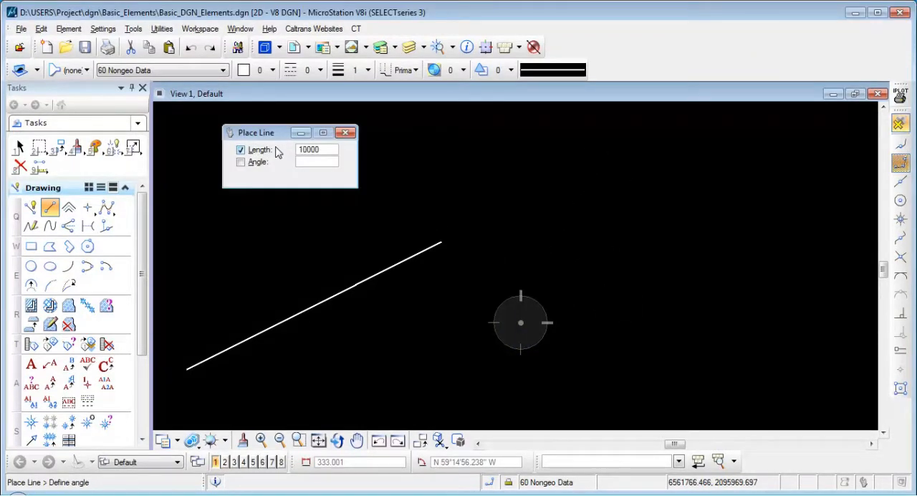
pyautogui.press('Tab')
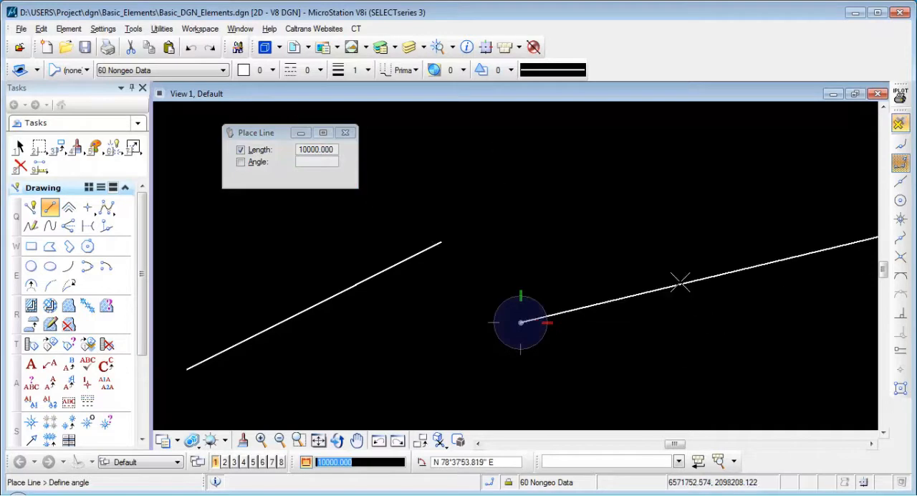
pyautogui.scroll(-5, 642, 234)
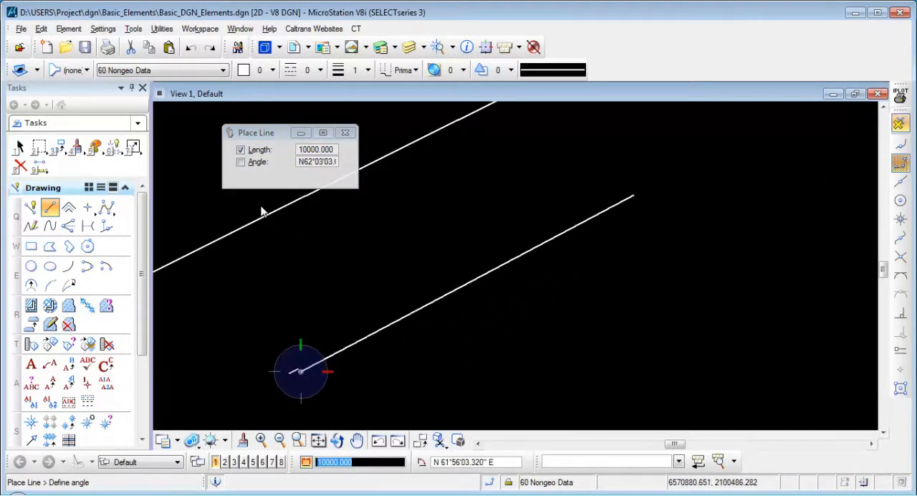
# Fix the line's angle at N65^22'33" and place it as a single line
pyautogui.click(241, 162)
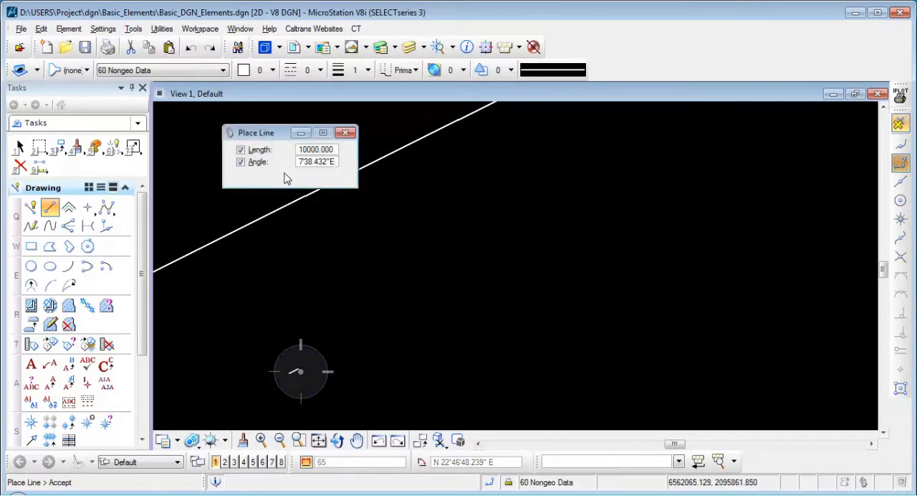
pyautogui.click(241, 162)
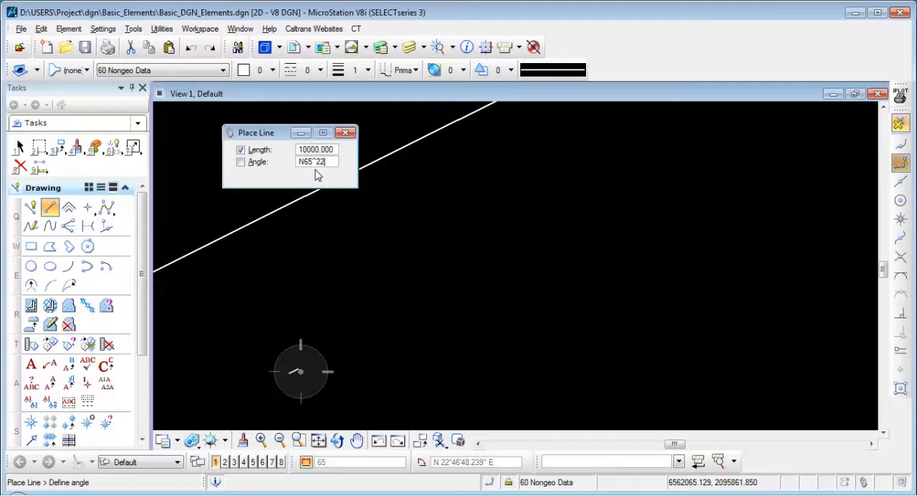
pyautogui.write('N65^22\'33"')
pyautogui.press('Return')
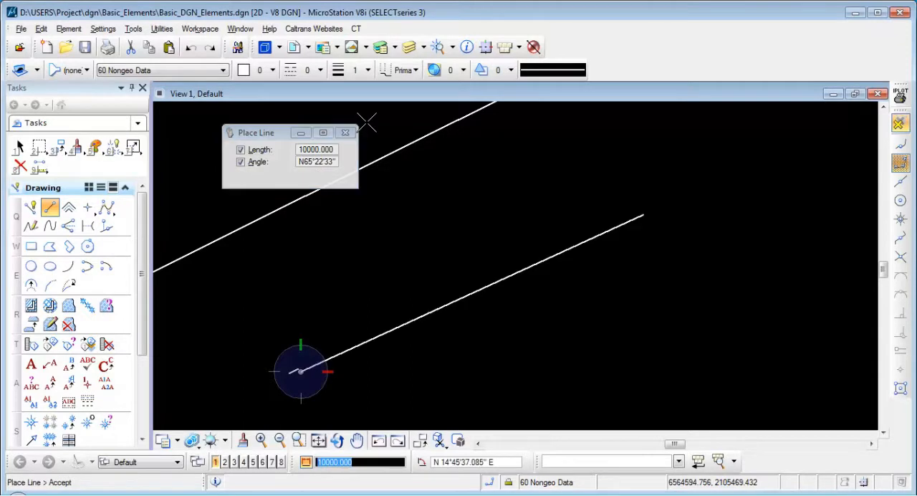
pyautogui.click(648, 208)
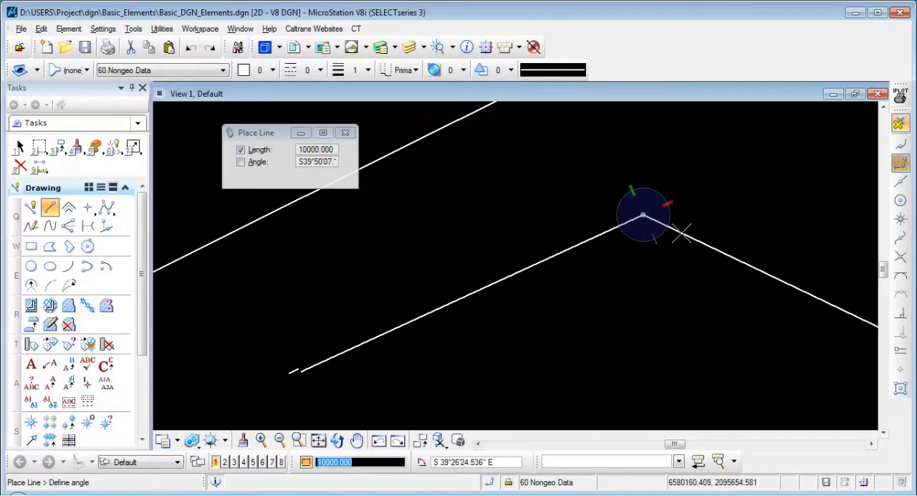
pyautogui.rightClick(674, 235)
# Place an orthogonal, unfilled block about 26048 by 14103 above the drawn lines
pyautogui.scroll(-3, 624, 262)
pyautogui.scroll(6, 540, 291)
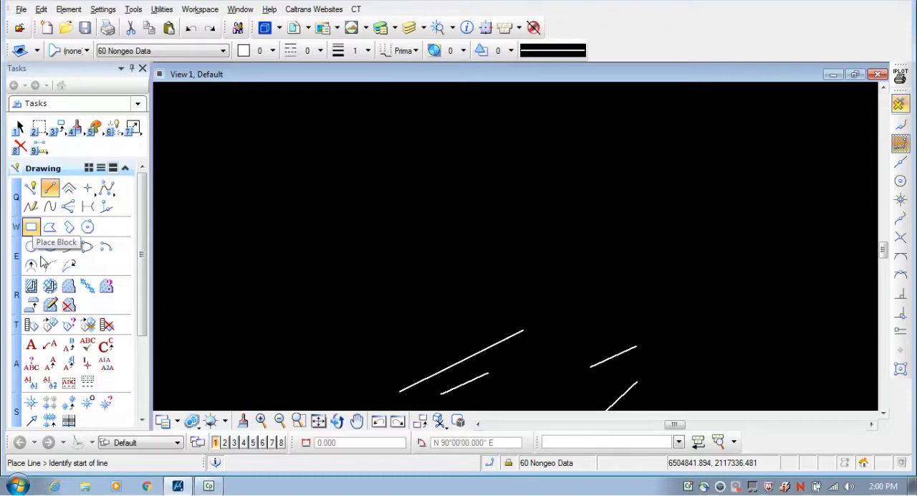
pyautogui.click(30, 226)
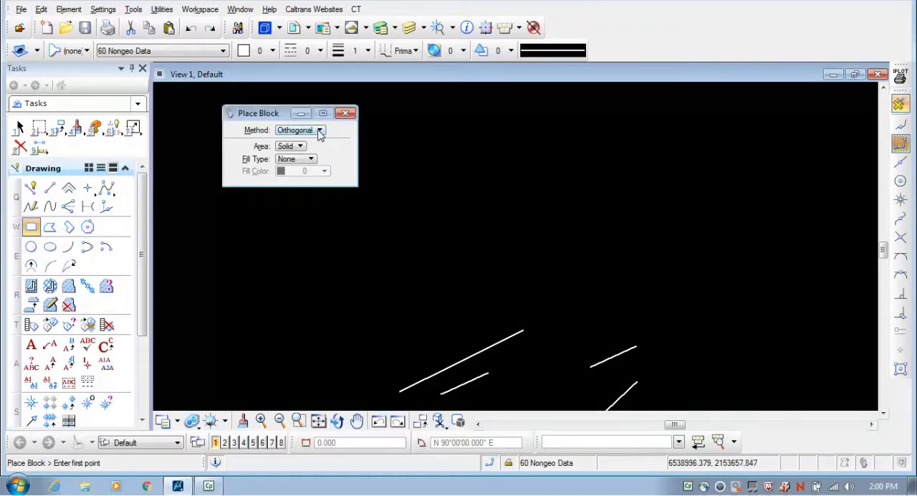
pyautogui.click(457, 251)
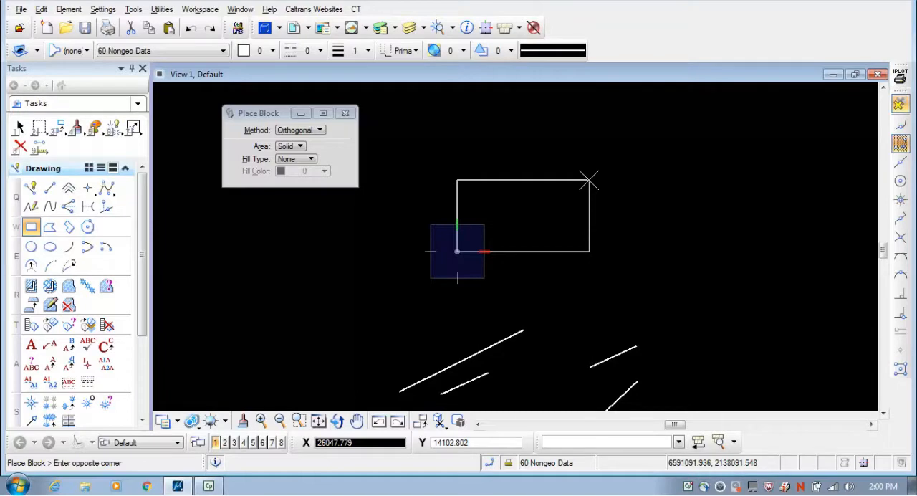
pyautogui.click(588, 180)
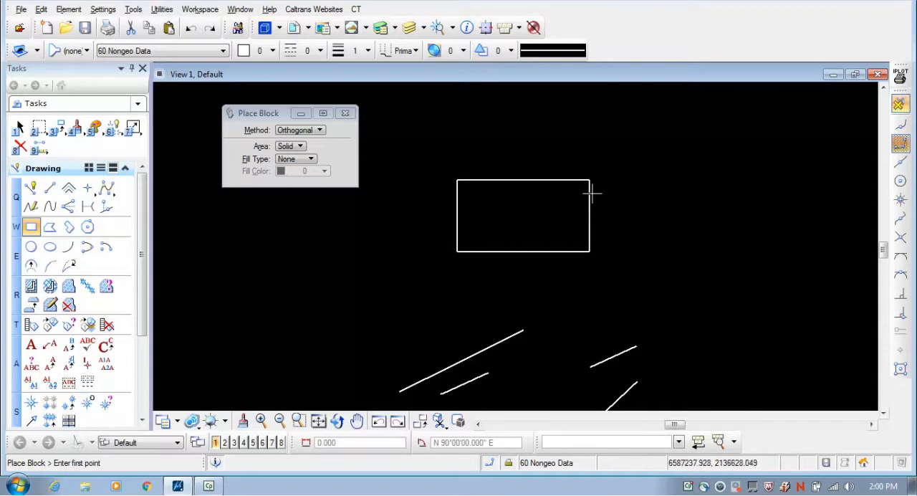
pyautogui.click(294, 147)
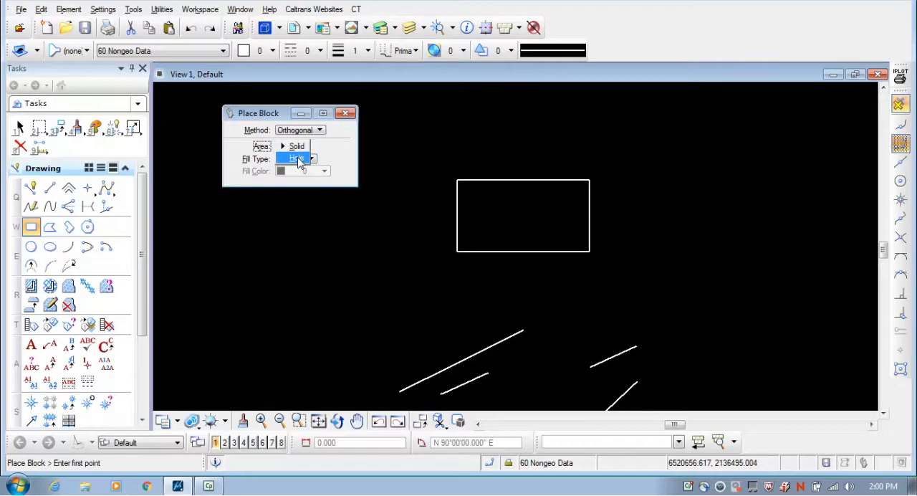
pyautogui.click(298, 158)
pyautogui.click(296, 147)
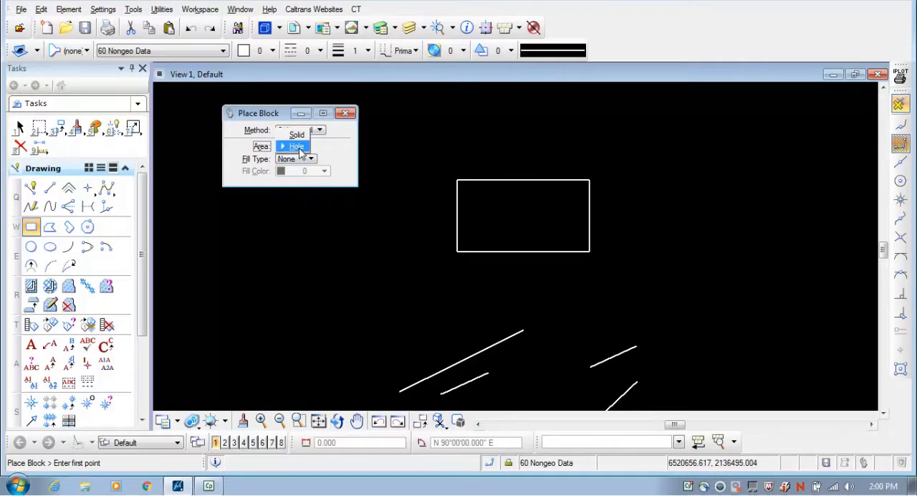
pyautogui.click(298, 133)
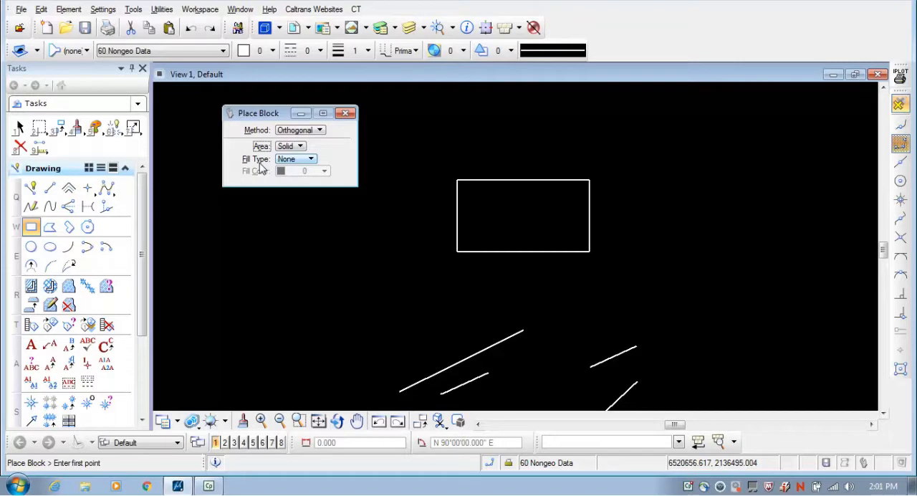
# Place a second orthogonal block with Opaque fill in color 0 to the right of the unfilled block
pyautogui.click(306, 166)
pyautogui.click(307, 172)
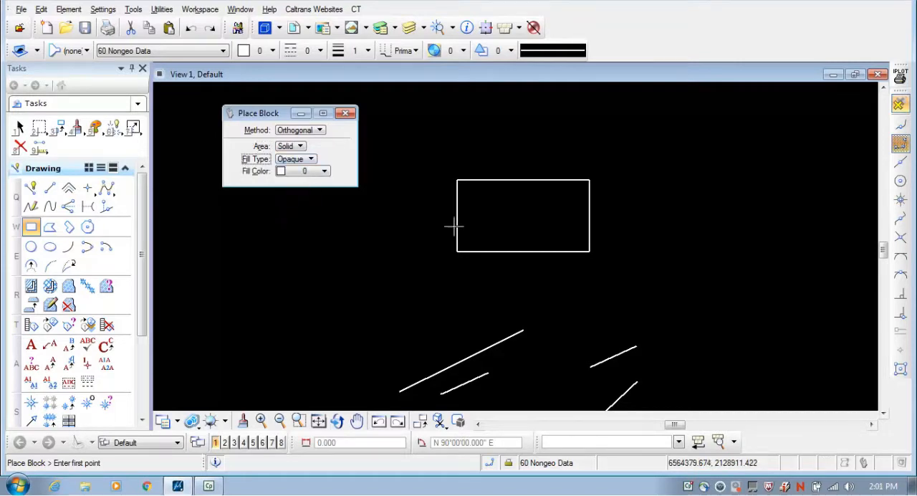
pyautogui.click(634, 261)
pyautogui.click(788, 175)
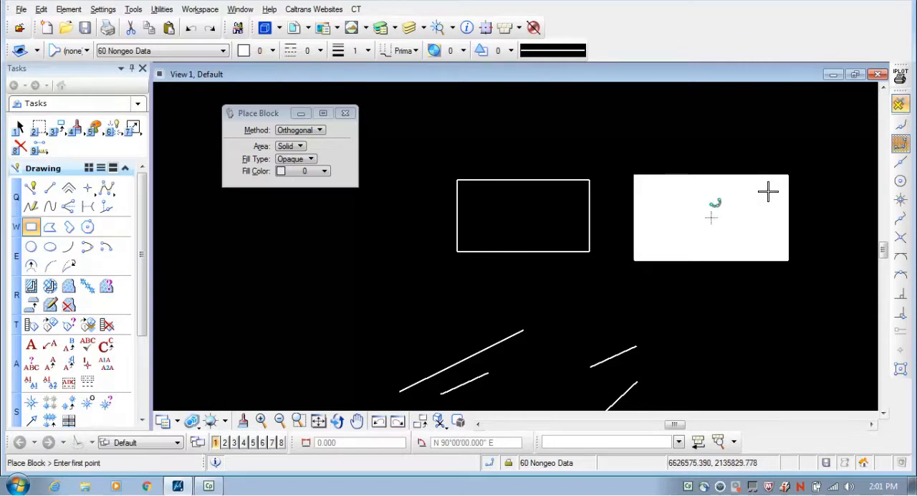
# Place a larger orthogonal block above the existing ones with Outlined fill in red color 88
pyautogui.click(311, 159)
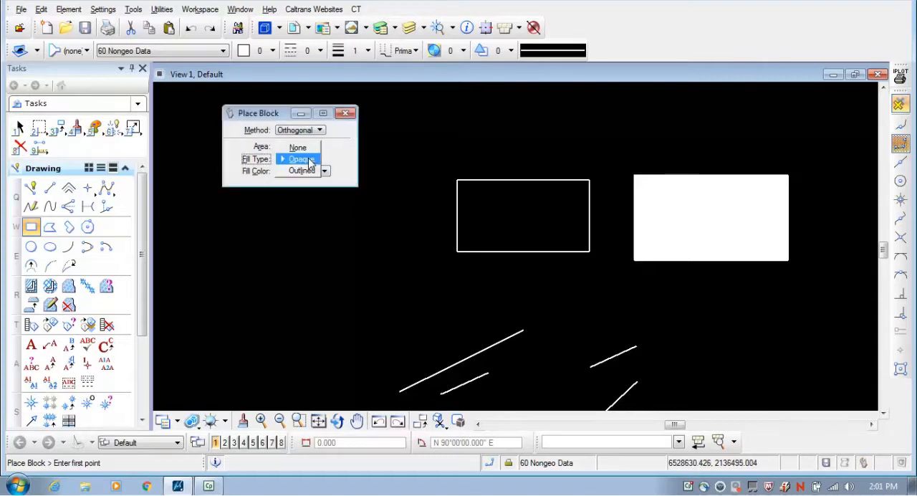
pyautogui.click(313, 170)
pyautogui.click(324, 170)
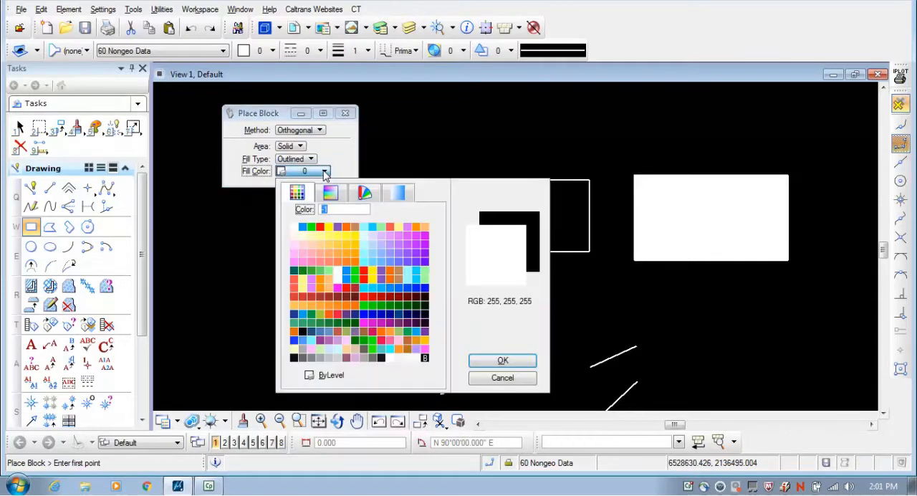
pyautogui.click(363, 291)
pyautogui.scroll(-6, 398, 279)
pyautogui.click(457, 243)
pyautogui.click(540, 200)
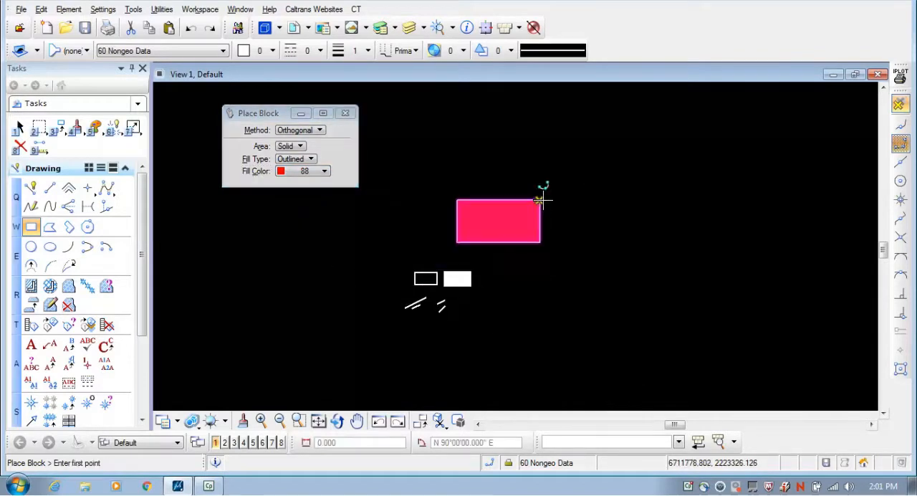
pyautogui.scroll(4, 508, 213)
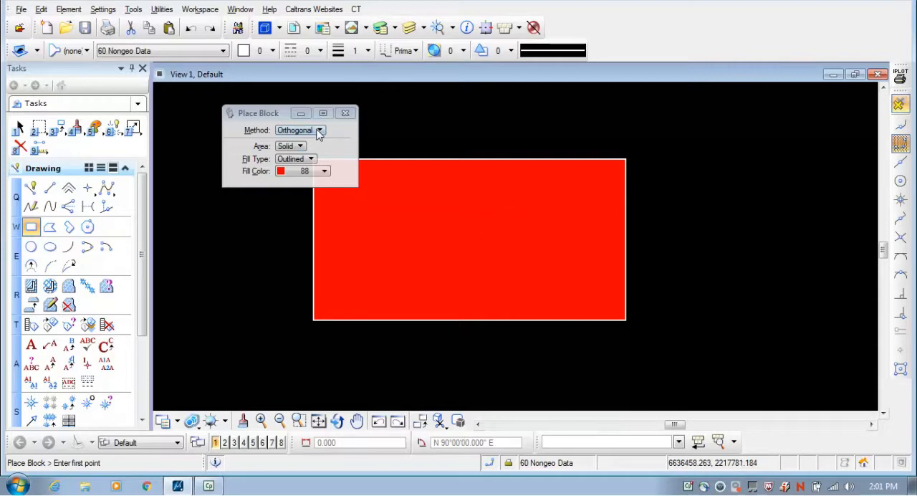
# Place a block with the Rotated method beside the red block, about 117,600 by 91,600, with its base at about N 50°47' E
pyautogui.click(319, 131)
pyautogui.click(294, 142)
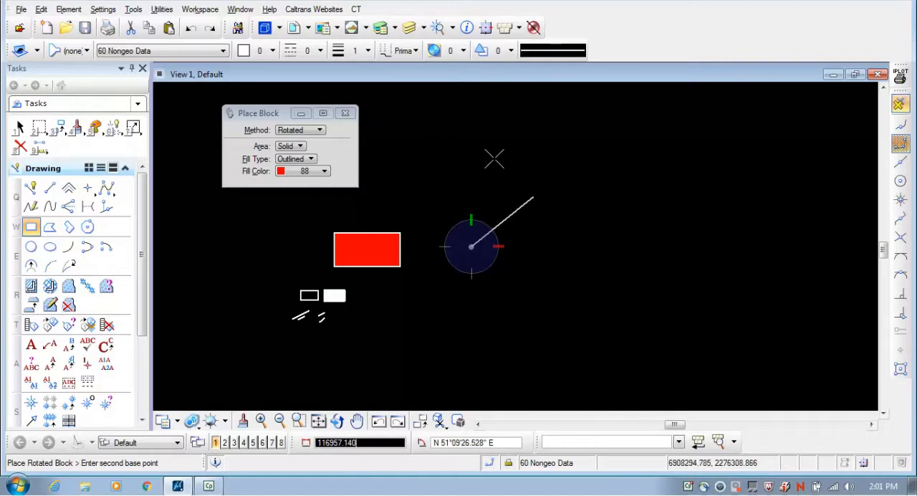
pyautogui.click(532, 190)
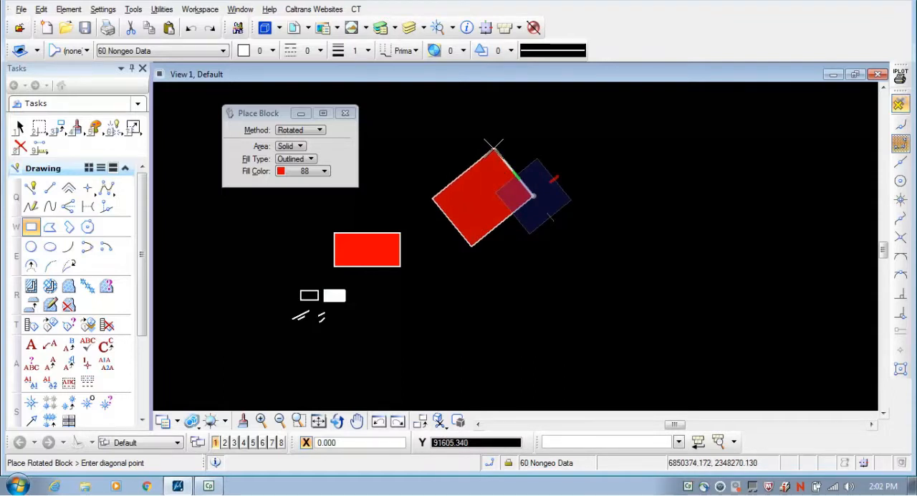
pyautogui.click(532, 192)
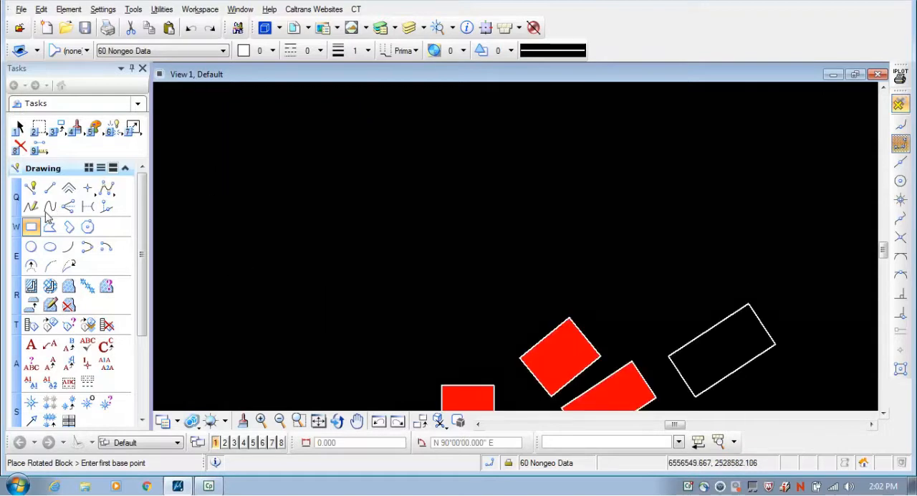
# Place an unfilled circle by Center above the blocks, with Solid area and a diameter of 500
pyautogui.click(33, 247)
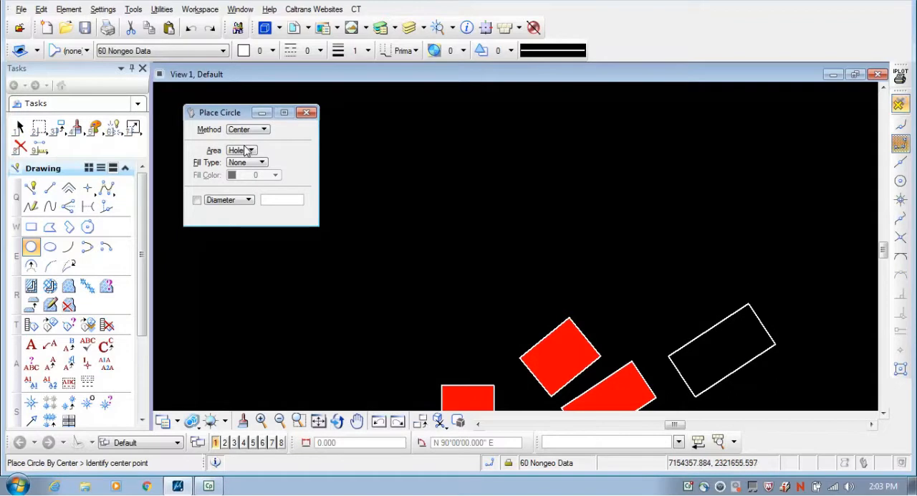
pyautogui.click(246, 149)
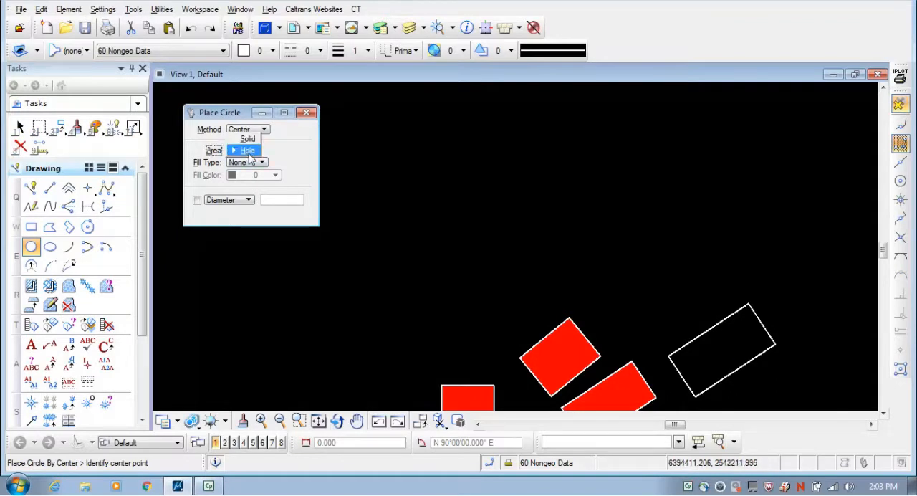
pyautogui.click(248, 139)
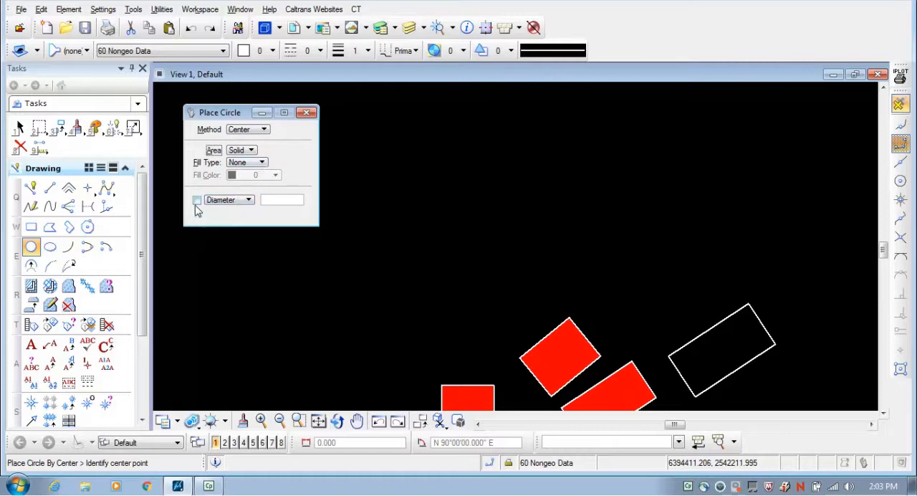
pyautogui.click(588, 256)
pyautogui.doubleClick(283, 200)
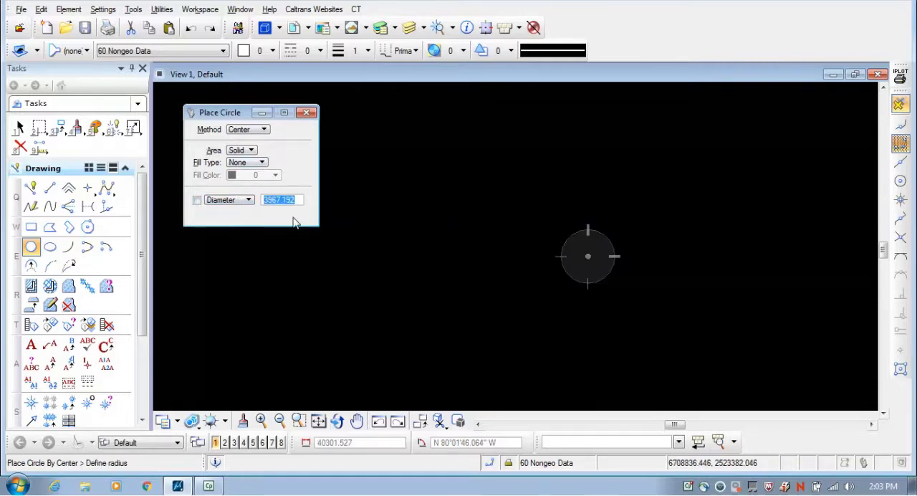
pyautogui.write('500')
pyautogui.press('Return')
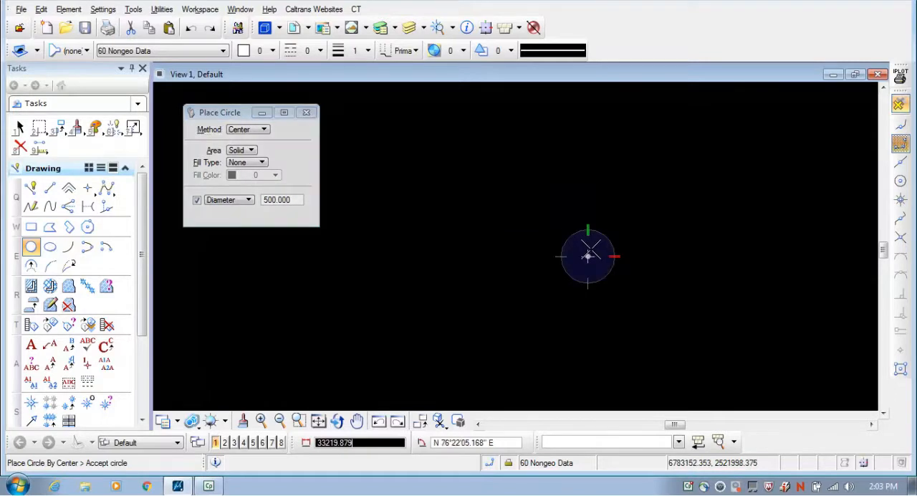
pyautogui.click(588, 256)
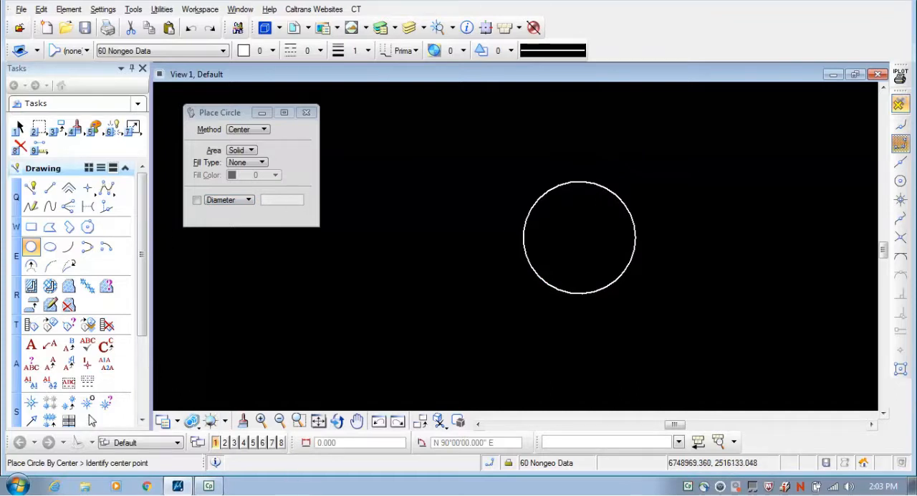
# Measure the distance across the new circle between its opposite edge points, using Between Points
pyautogui.click(38, 146)
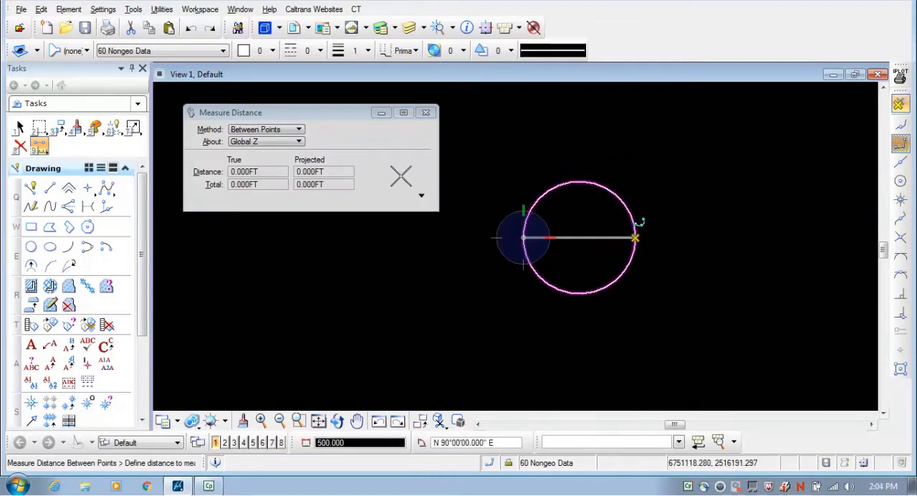
pyautogui.click(635, 237)
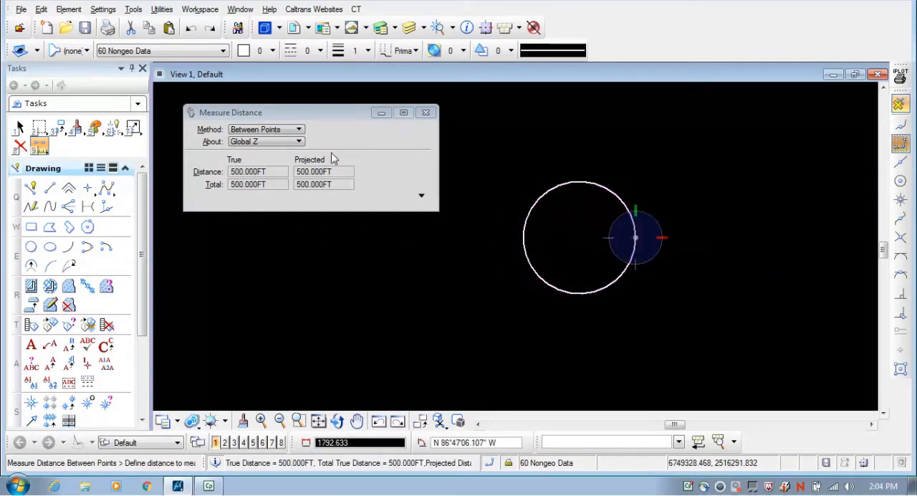
pyautogui.click(428, 114)
pyautogui.rightClick(577, 238)
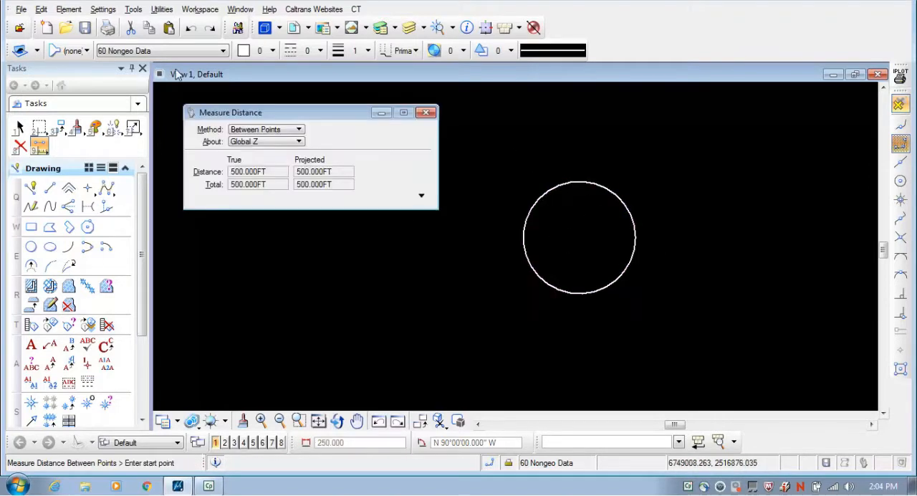
# Place an unfilled ellipse by Center to the right of the circle, with primary radius 1000, secondary radius 500 and rotation 0°
pyautogui.scroll(-3, 365, 219)
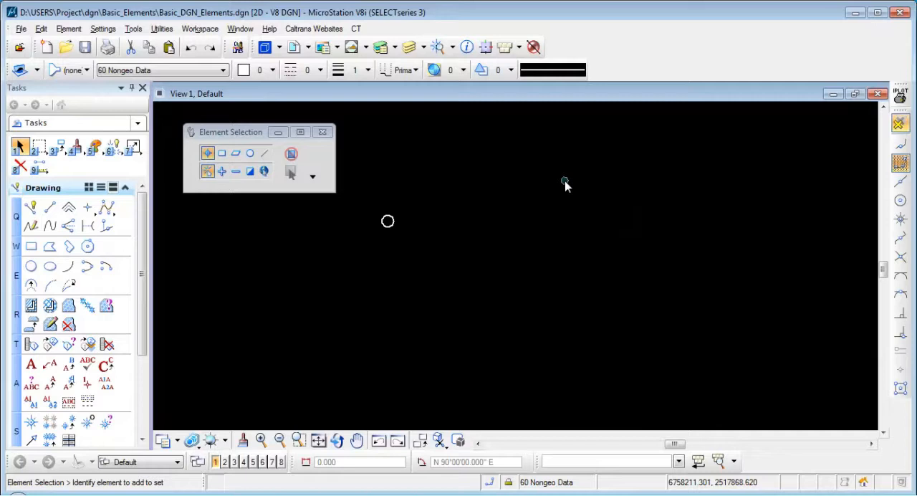
pyautogui.click(49, 267)
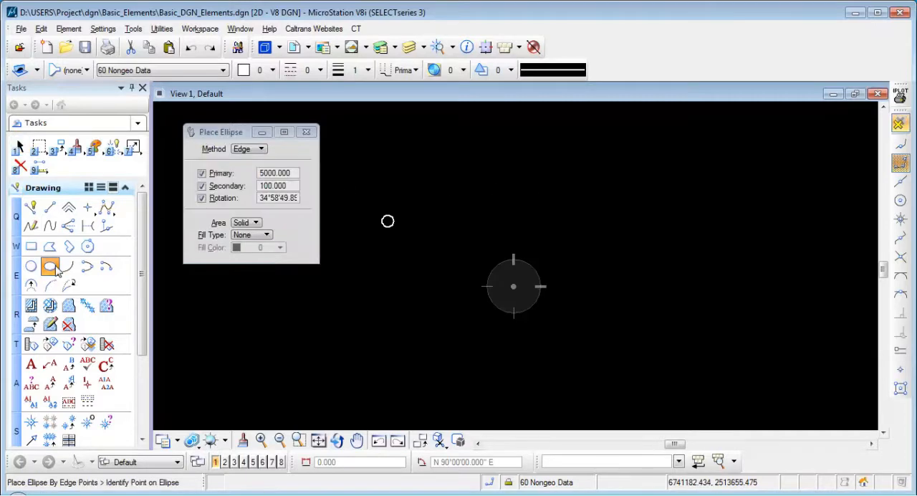
pyautogui.click(252, 149)
pyautogui.click(255, 138)
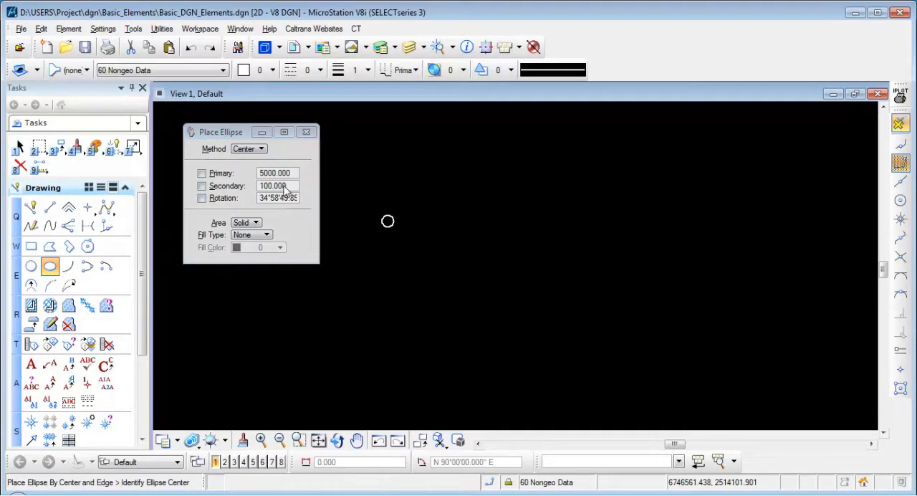
pyautogui.click(528, 235)
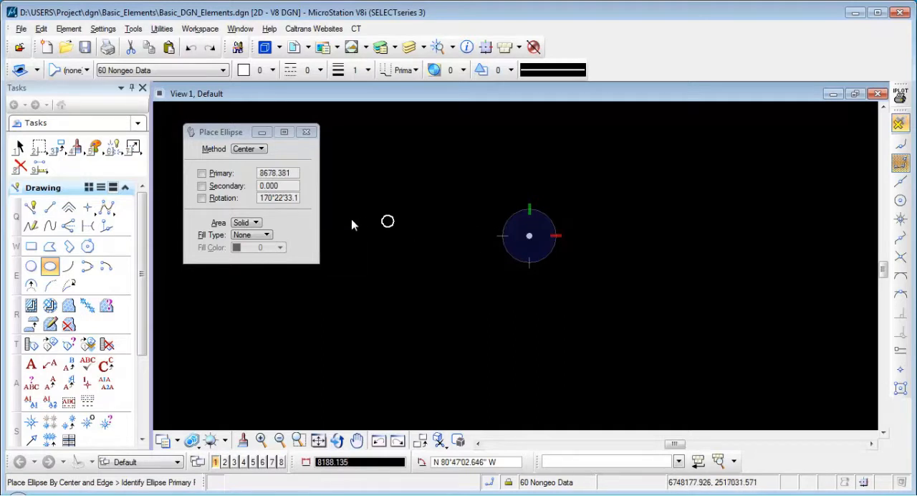
pyautogui.click(245, 179)
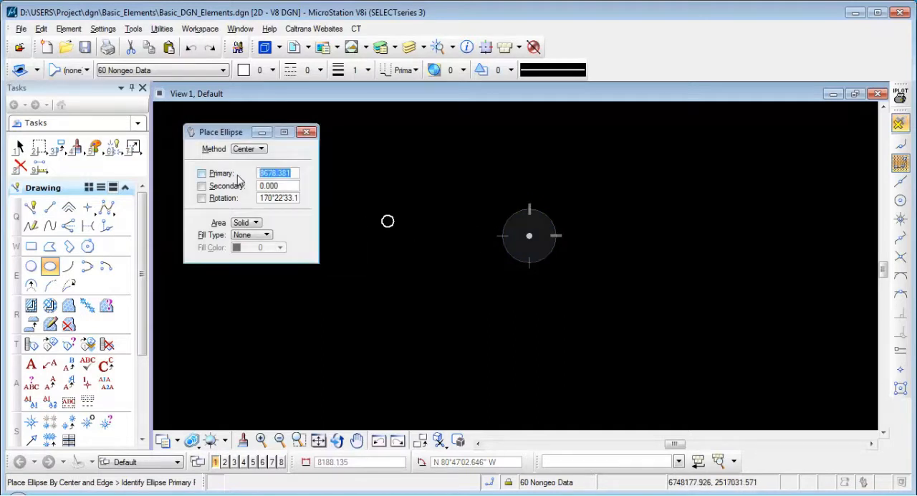
pyautogui.write('1000')
pyautogui.press('Tab')
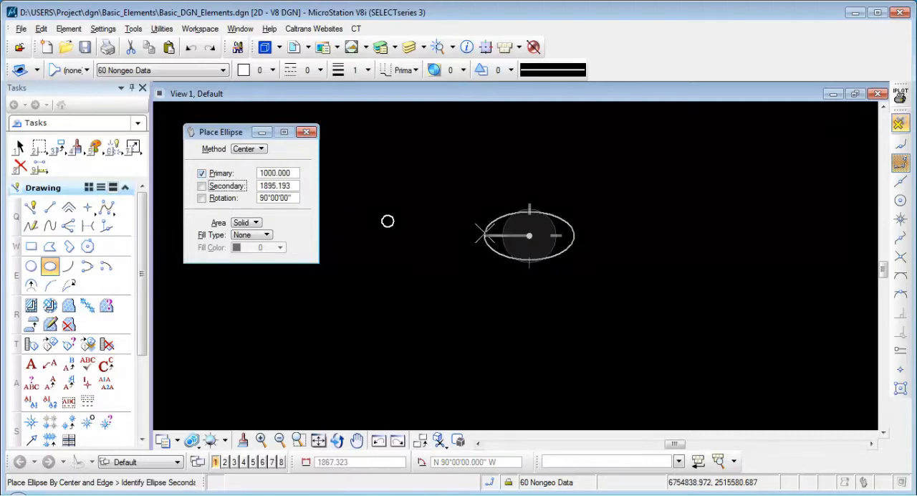
pyautogui.moveTo(294, 187); pyautogui.dragTo(261, 194)
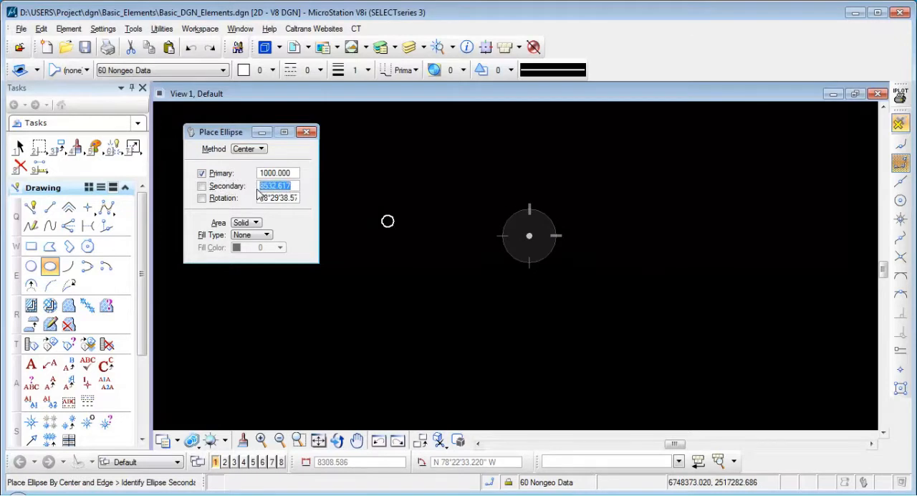
pyautogui.write('500')
pyautogui.press('Tab')
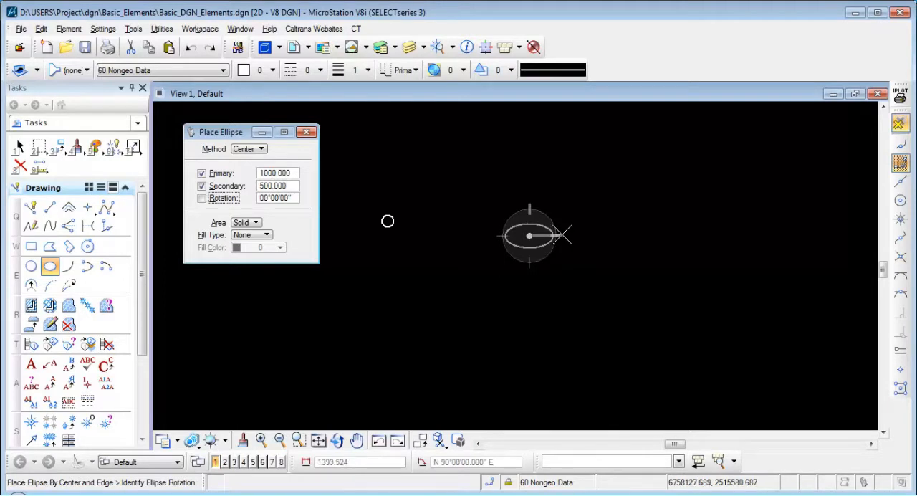
pyautogui.click(562, 234)
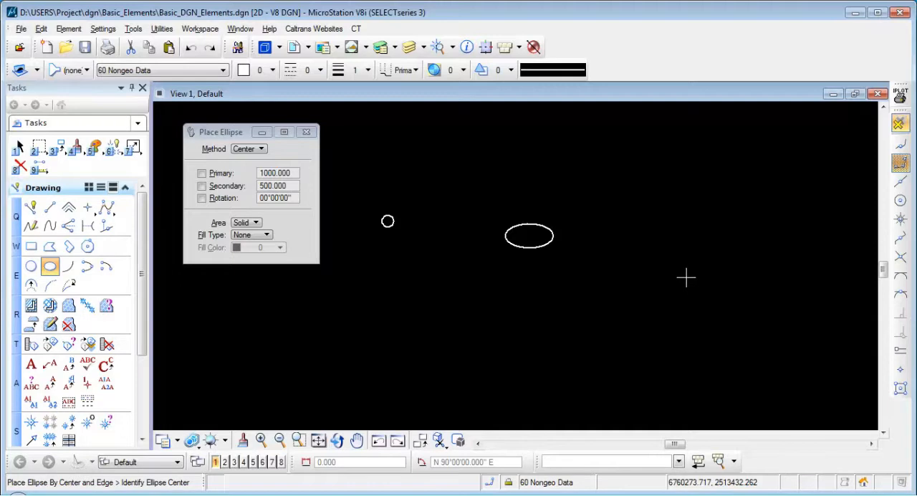
# Keep the ellipse area Solid and set its fill type to Outlined with red fill color 88
pyautogui.scroll(2, 711, 259)
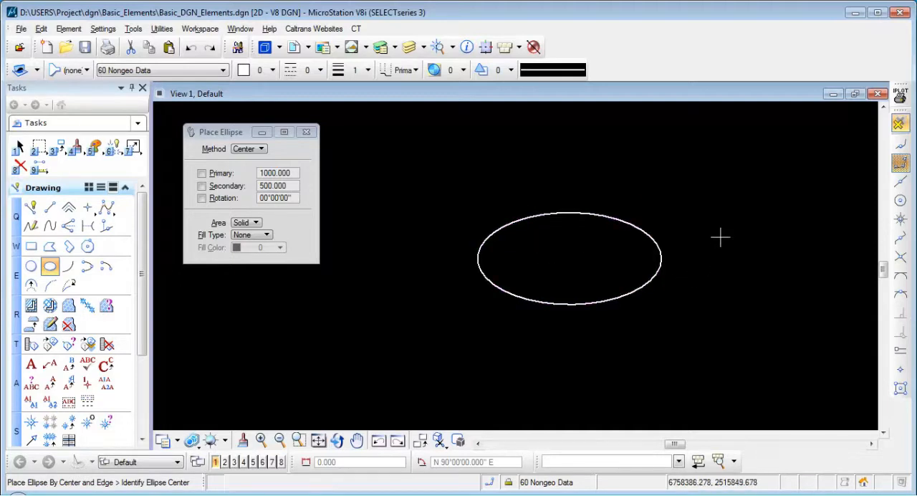
pyautogui.scroll(-5, 497, 241)
pyautogui.scroll(1, 436, 378)
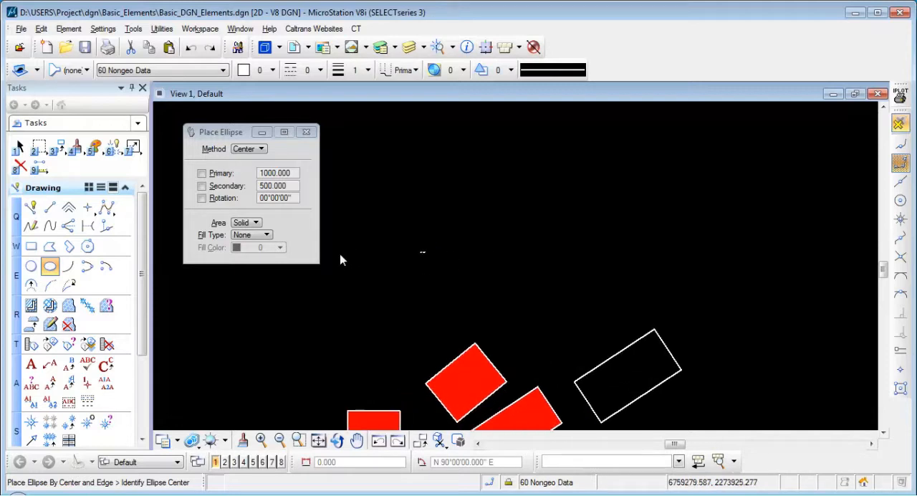
pyautogui.click(257, 224)
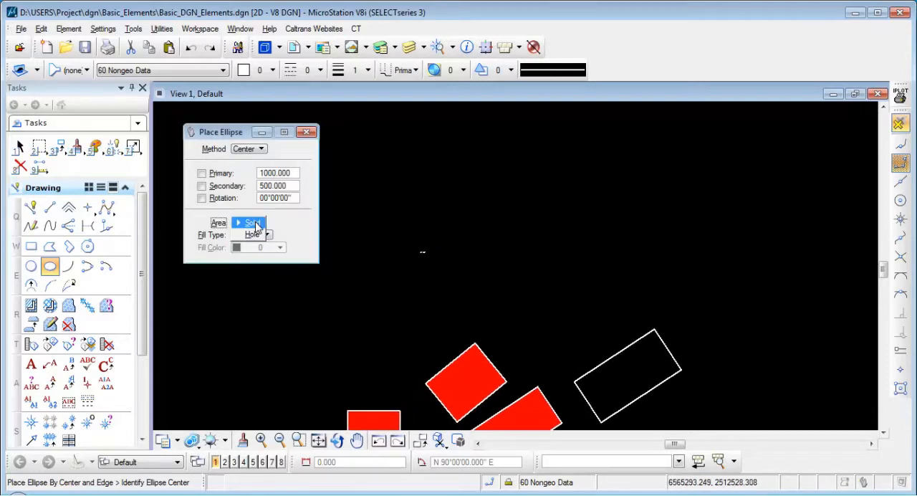
pyautogui.click(257, 224)
pyautogui.click(266, 236)
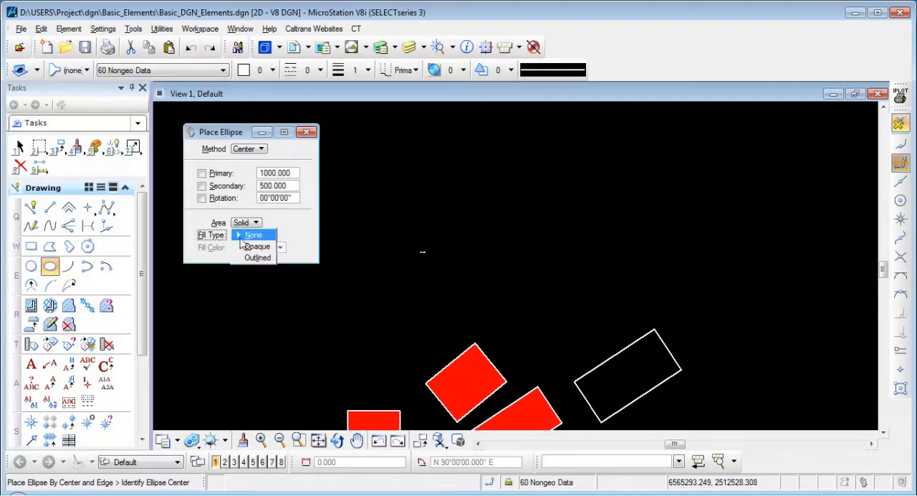
pyautogui.click(283, 230)
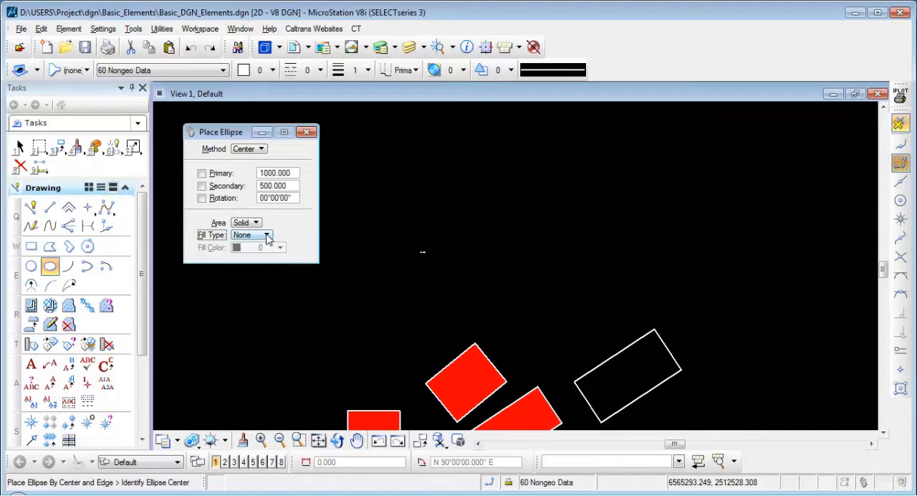
pyautogui.click(266, 235)
pyautogui.click(263, 247)
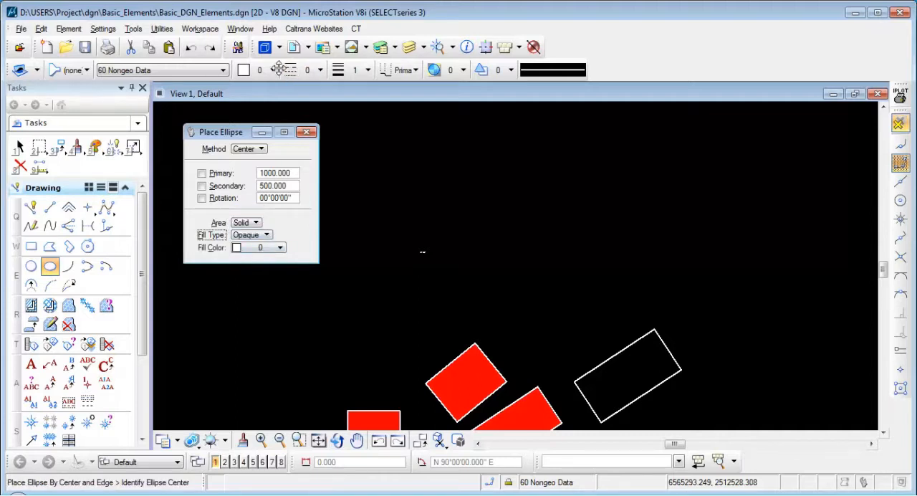
pyautogui.click(260, 239)
pyautogui.click(263, 249)
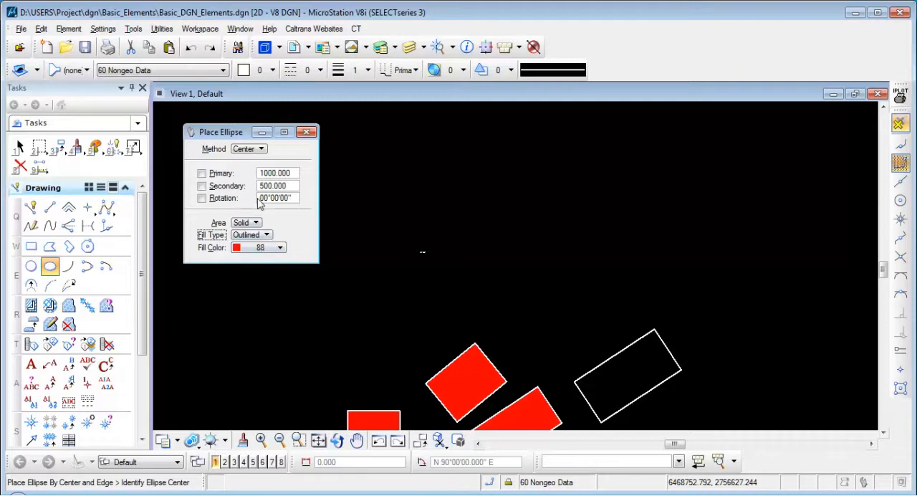
# Place a filled ellipse by Edge to the right of the first one, with radii about 5293 and 1729, rotated about 18°36'
pyautogui.scroll(8, 432, 253)
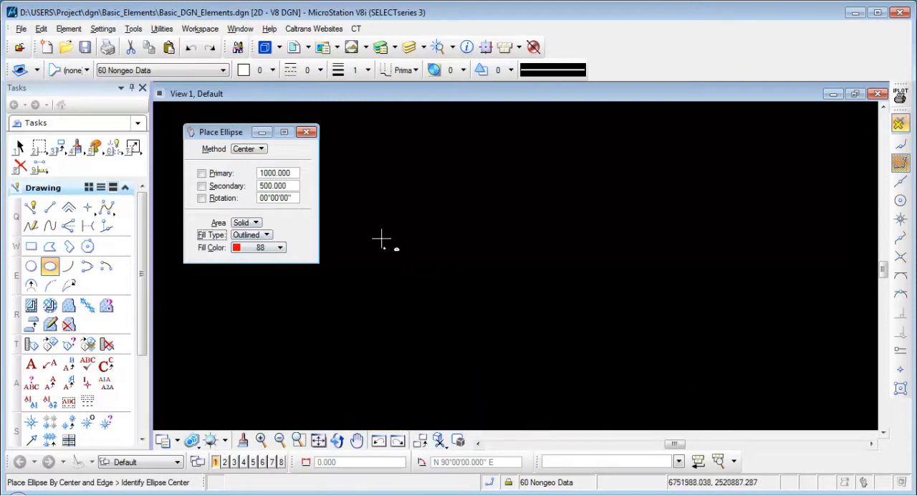
pyautogui.click(251, 149)
pyautogui.click(263, 160)
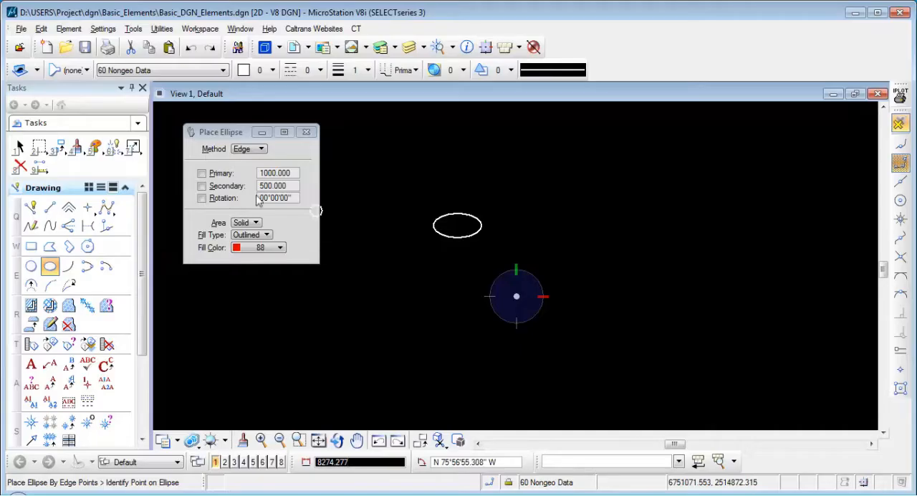
pyautogui.click(619, 305)
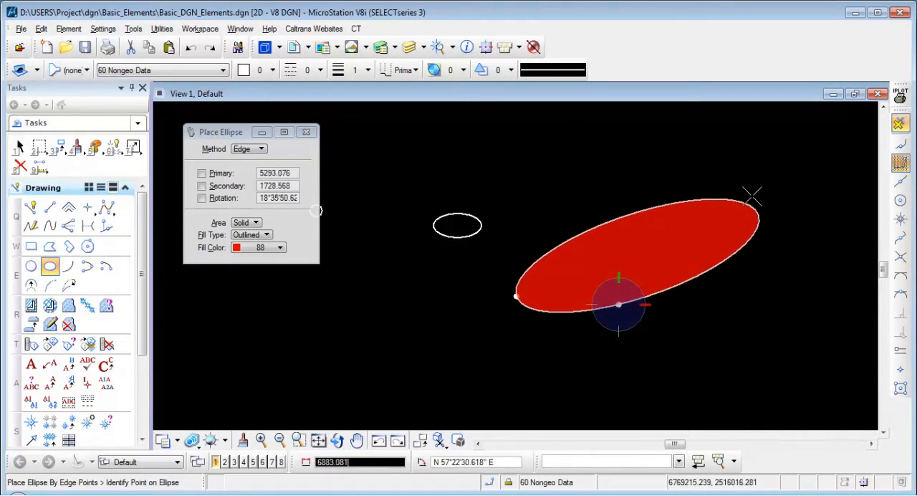
pyautogui.click(757, 209)
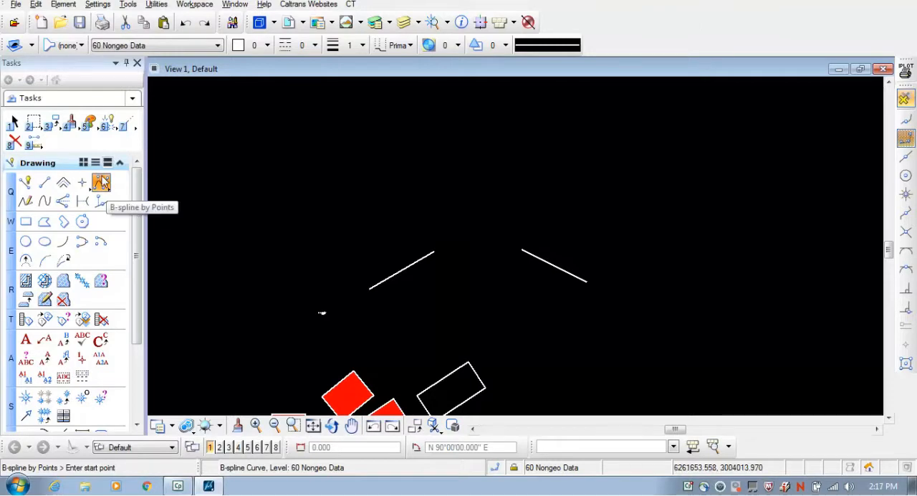
# Run a Parabola conic curve with input by Tangent from the left line's upper end to the right line's upper end
pyautogui.click(103, 182)
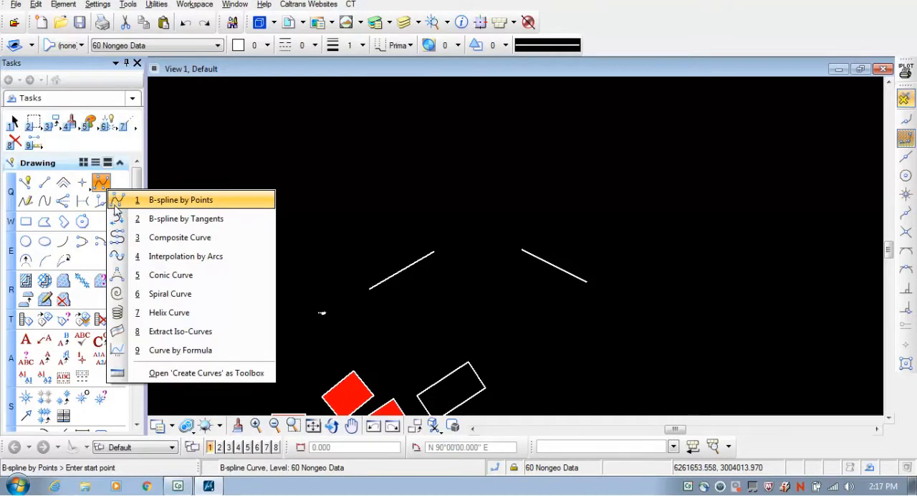
pyautogui.click(175, 278)
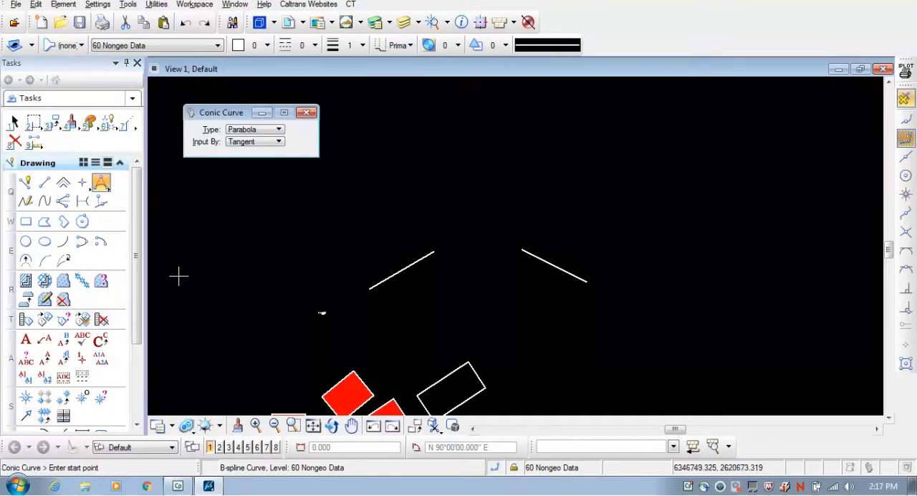
pyautogui.click(247, 131)
pyautogui.click(249, 132)
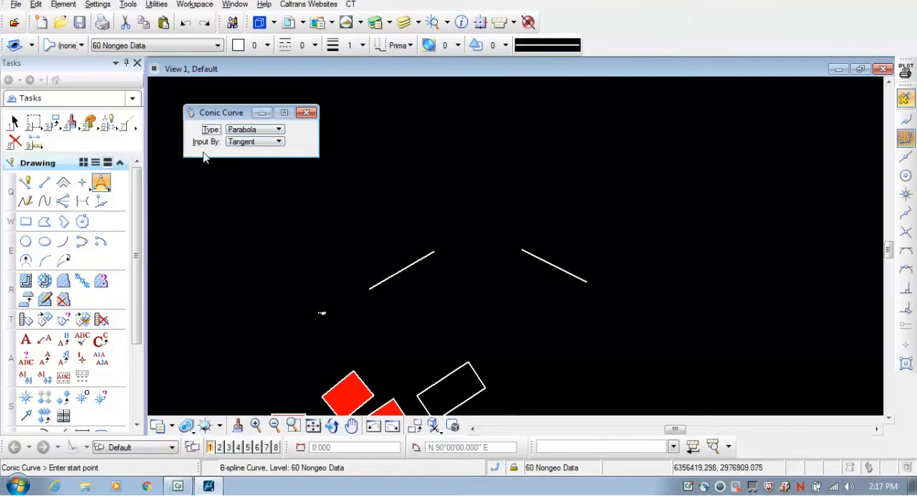
pyautogui.click(255, 142)
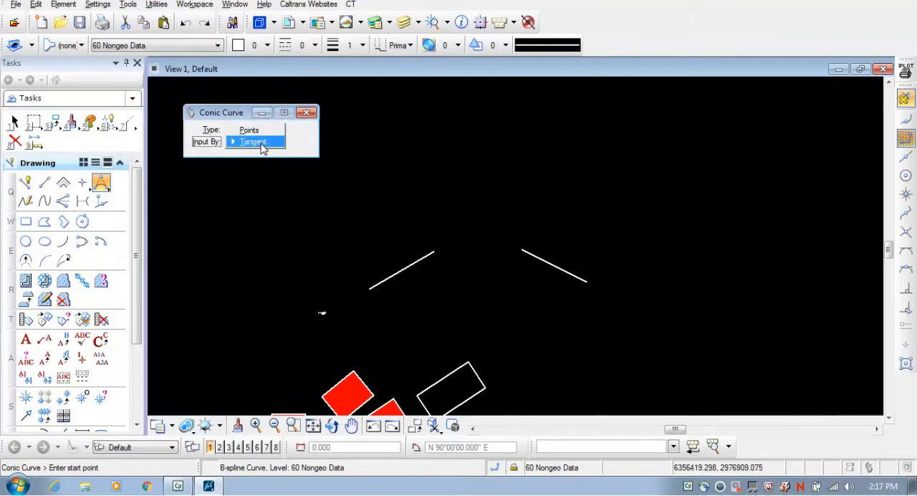
pyautogui.click(262, 144)
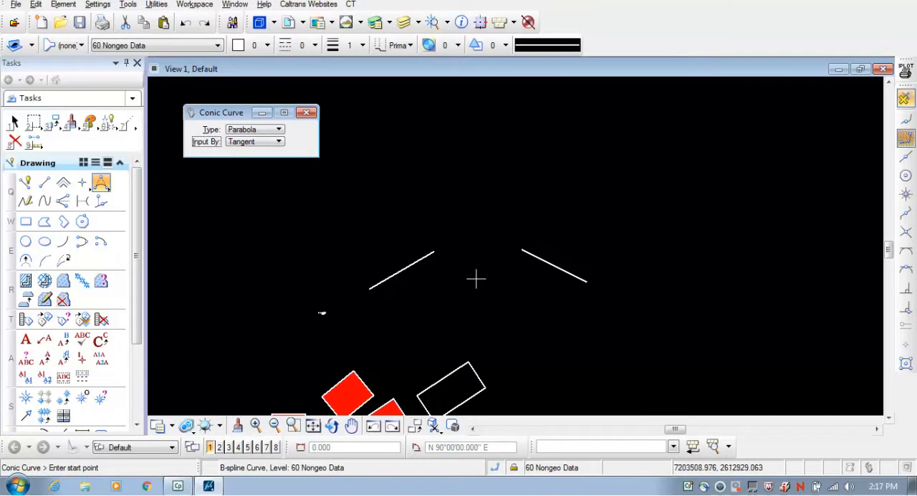
pyautogui.scroll(4, 489, 239)
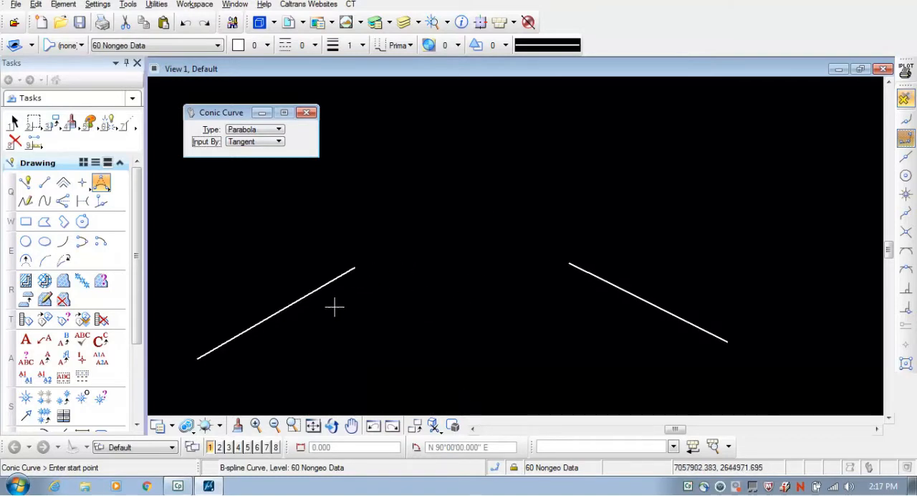
pyautogui.click(355, 267)
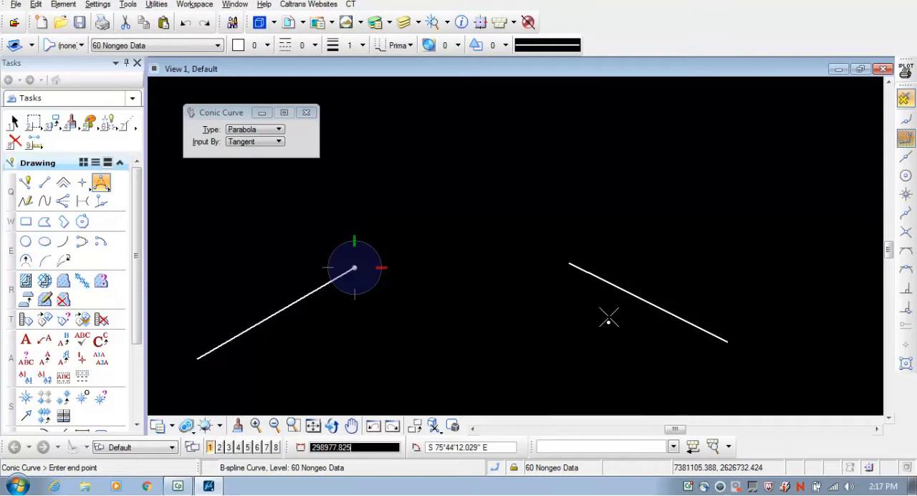
pyautogui.click(570, 263)
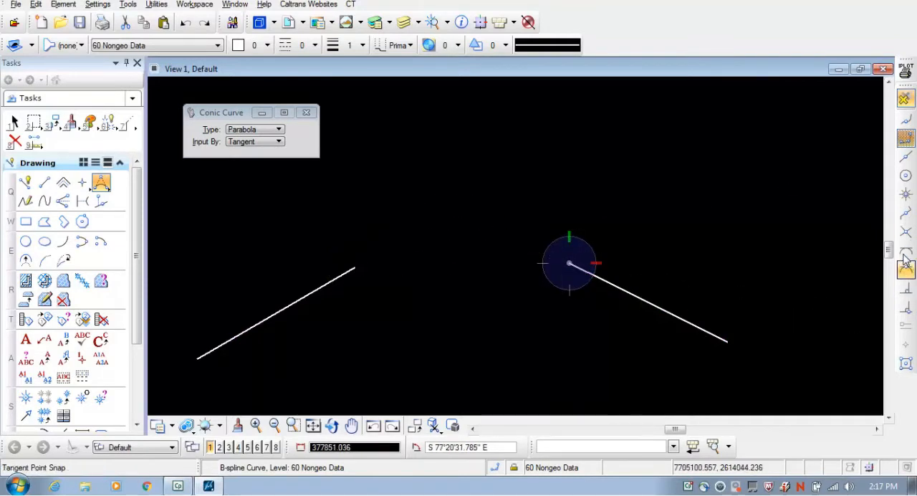
# Complete the parabola by snapping its tangent intersection to the projected intersection of the two lines
pyautogui.click(905, 235)
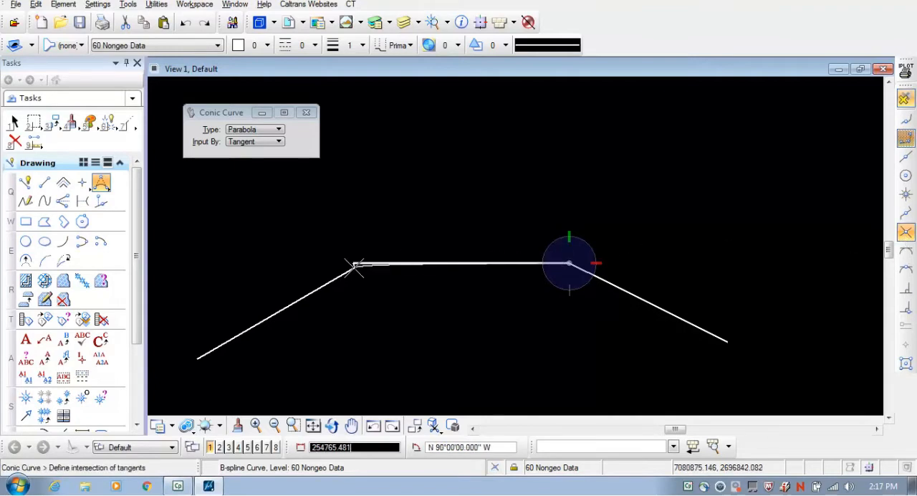
pyautogui.middleClick(334, 279)
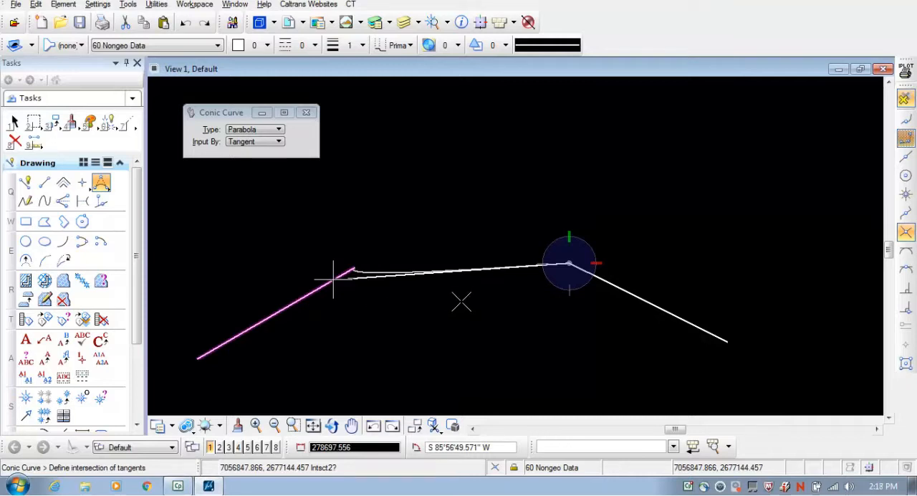
pyautogui.middleClick(516, 293)
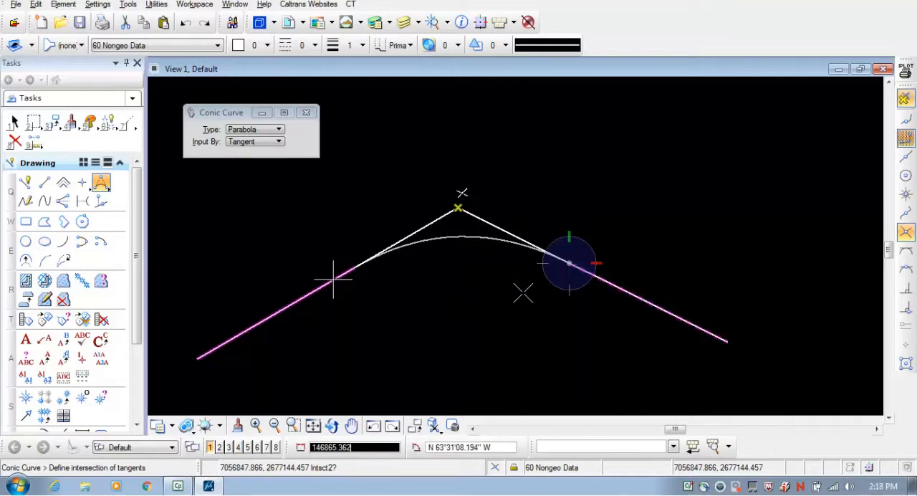
pyautogui.click(577, 264)
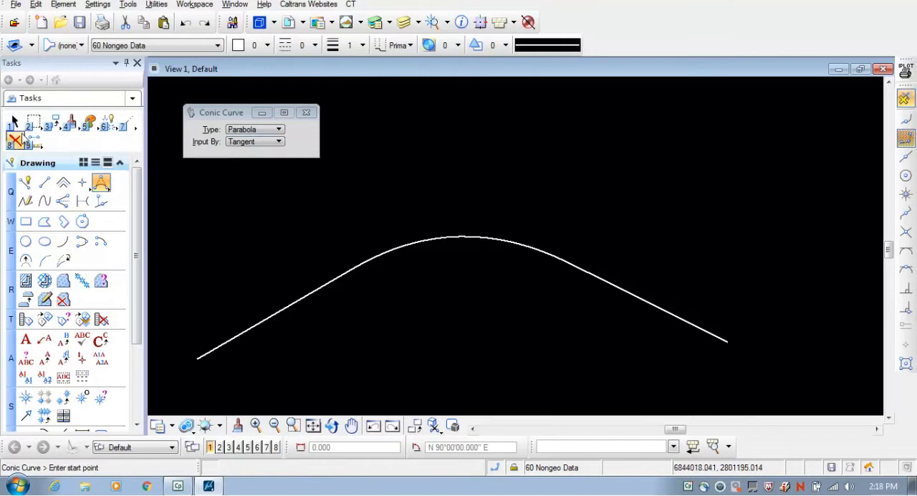
pyautogui.click(14, 122)
# Place an arc by Start, Center above the parabola, with radius 5000 and a clockwise sweep of about 70°
pyautogui.scroll(-5, 541, 205)
pyautogui.scroll(5, 546, 139)
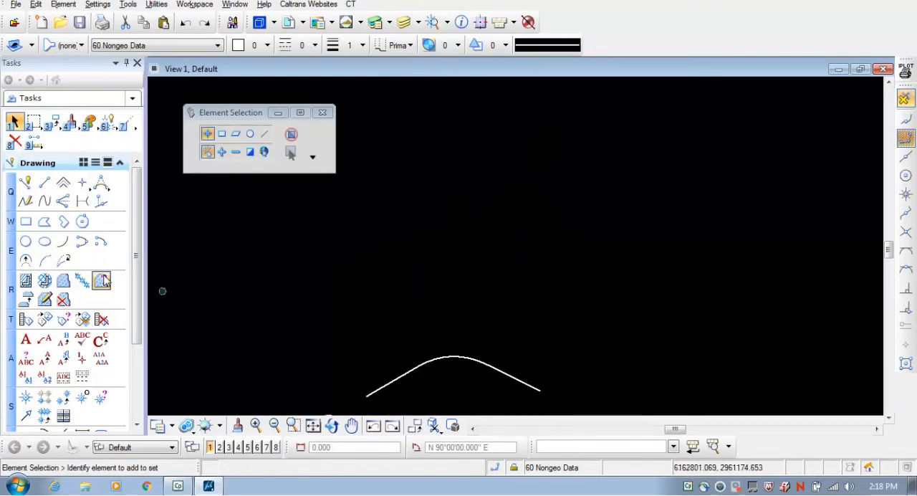
pyautogui.click(64, 243)
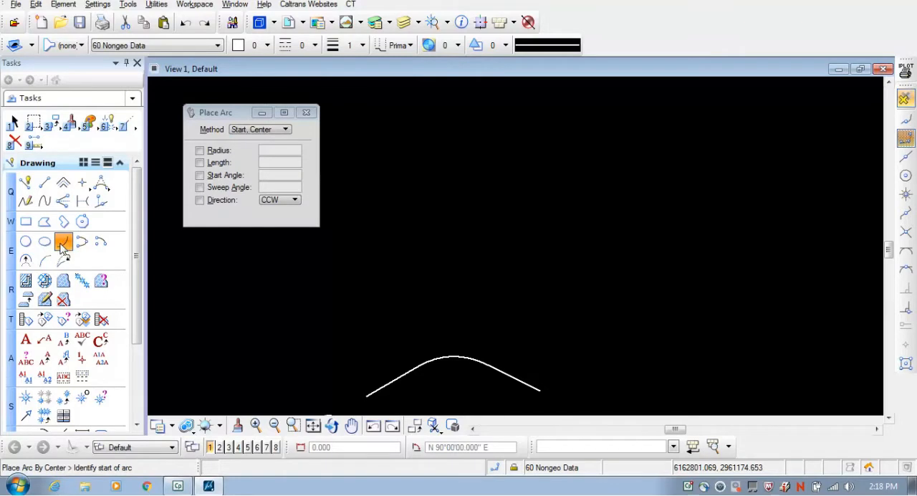
pyautogui.click(255, 129)
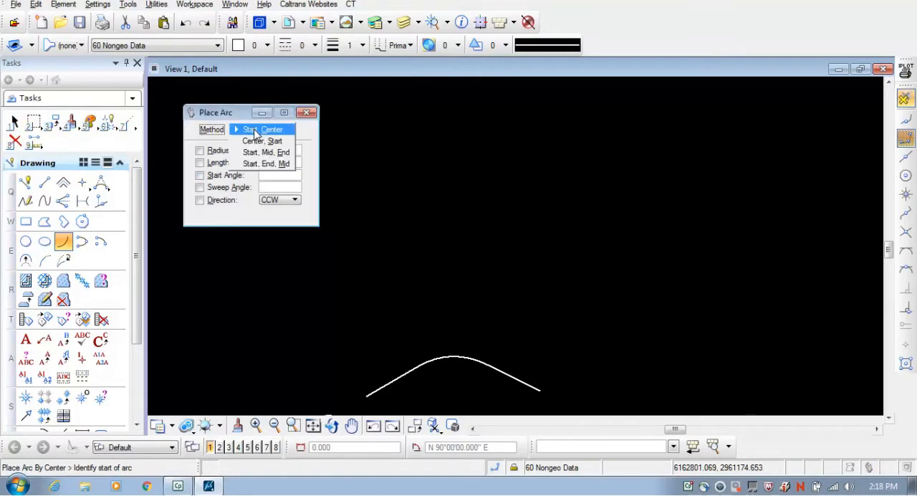
pyautogui.click(256, 131)
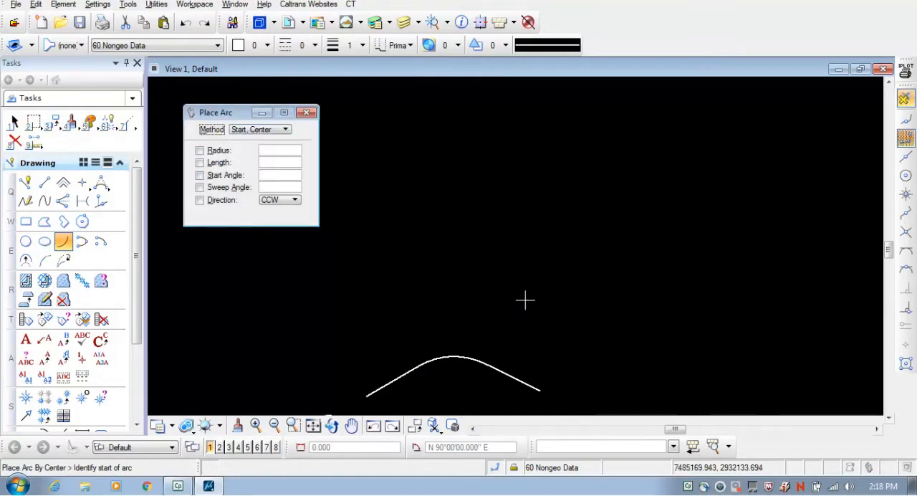
pyautogui.click(424, 266)
pyautogui.click(208, 152)
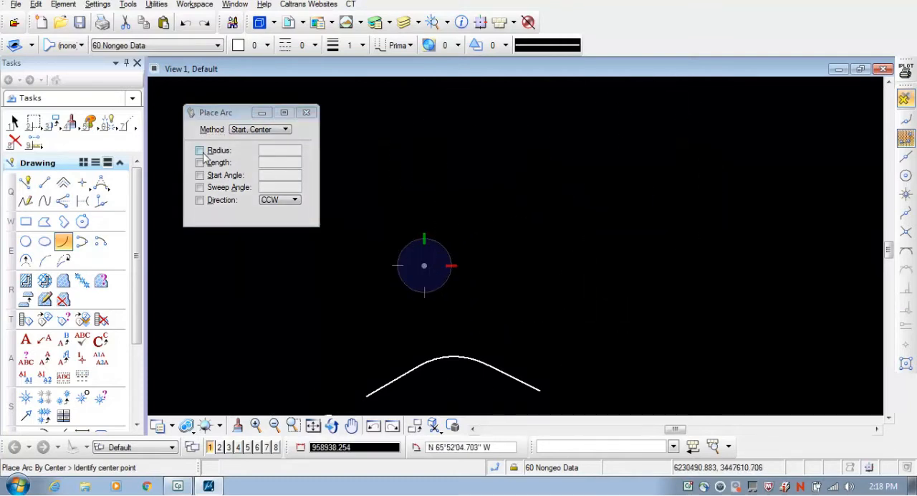
pyautogui.doubleClick(273, 150)
pyautogui.write('5000')
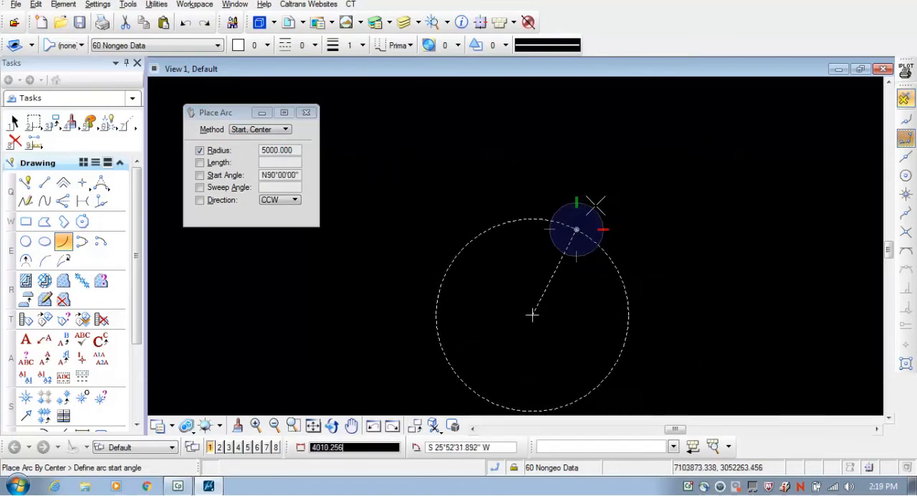
pyautogui.click(655, 285)
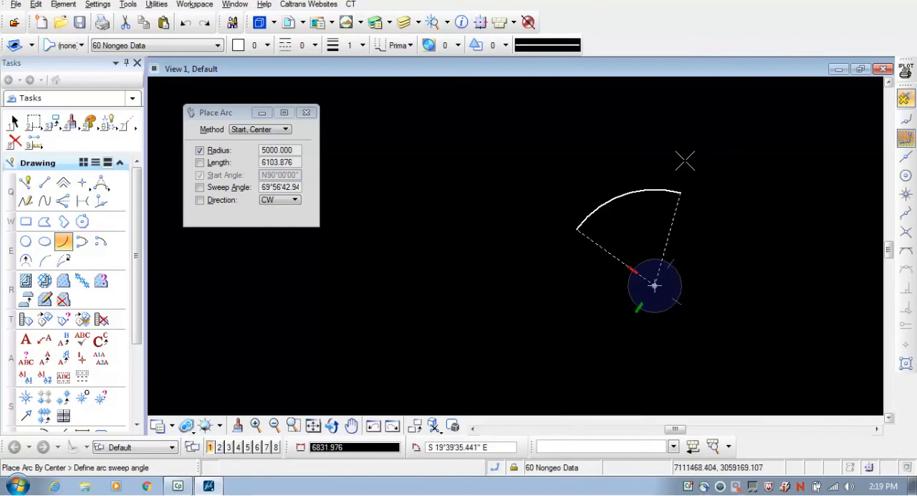
pyautogui.click(681, 164)
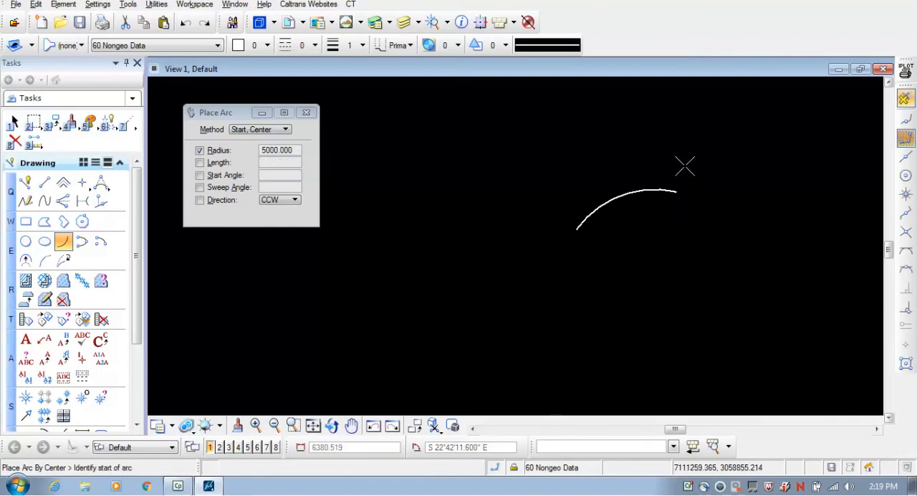
# Place an arc by Center, Start to the left of the first arc, with radius 5000 and a 160° clockwise sweep from due west
pyautogui.click(265, 130)
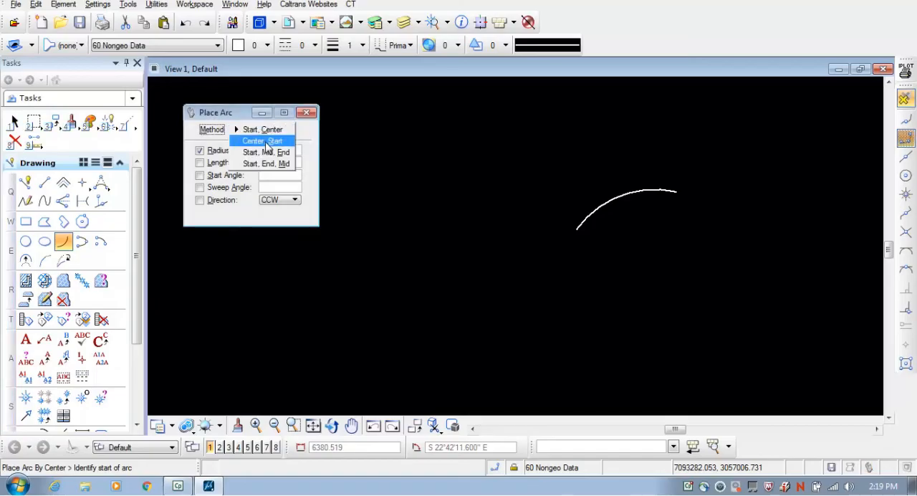
pyautogui.click(267, 140)
pyautogui.scroll(-4, 501, 286)
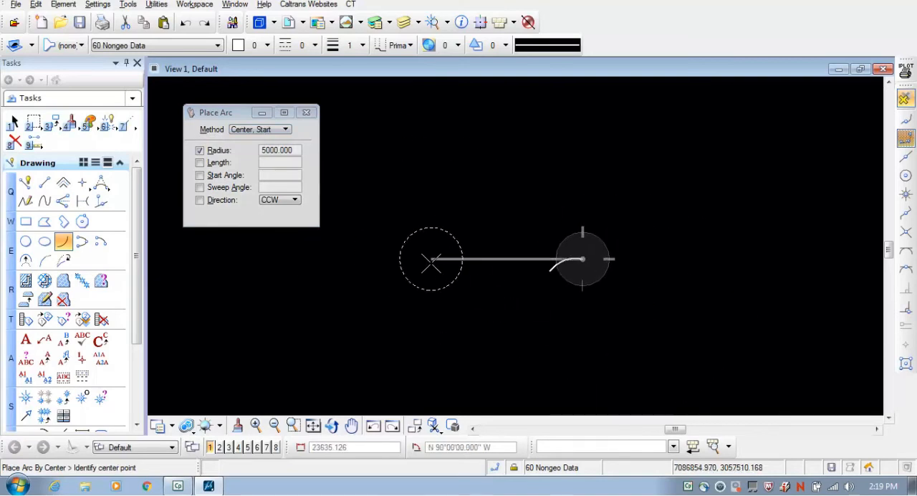
pyautogui.scroll(4, 432, 262)
pyautogui.click(471, 267)
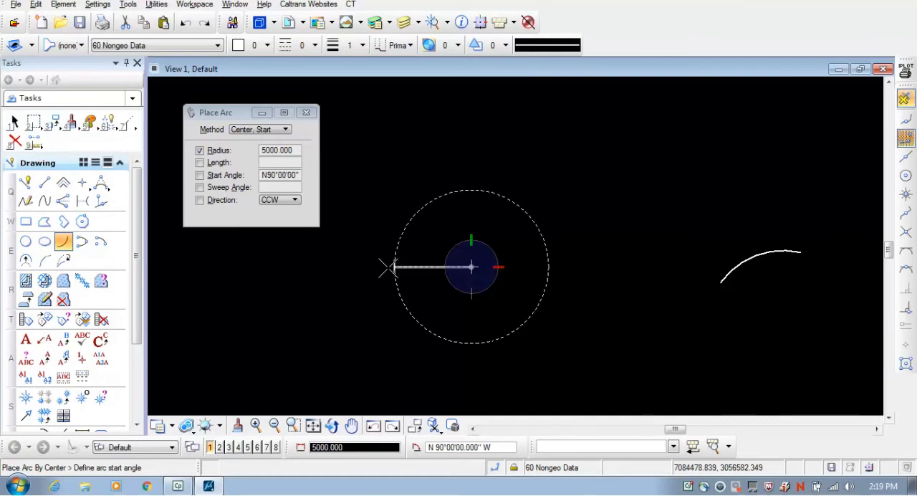
pyautogui.click(384, 267)
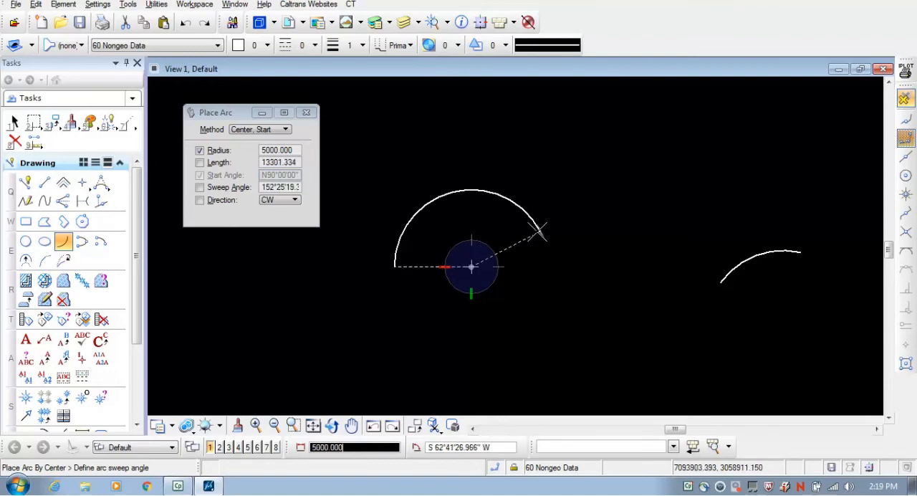
pyautogui.moveTo(262, 187); pyautogui.dragTo(305, 188)
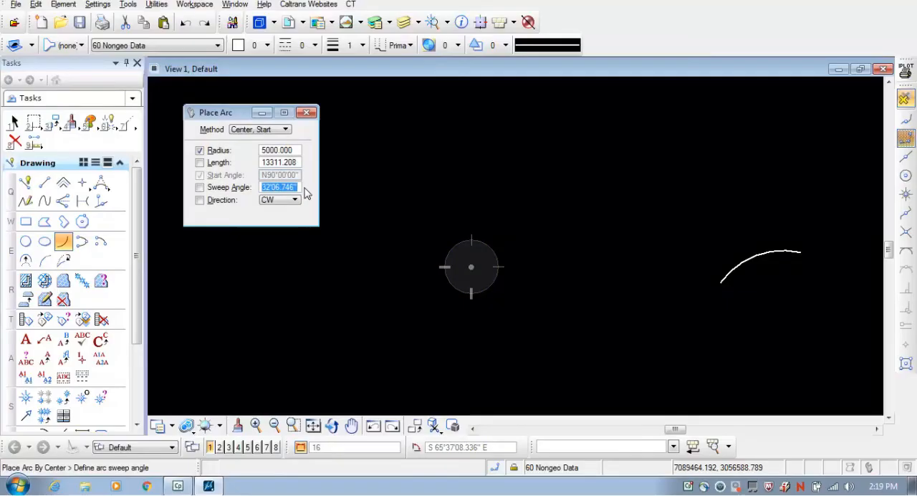
pyautogui.write('160')
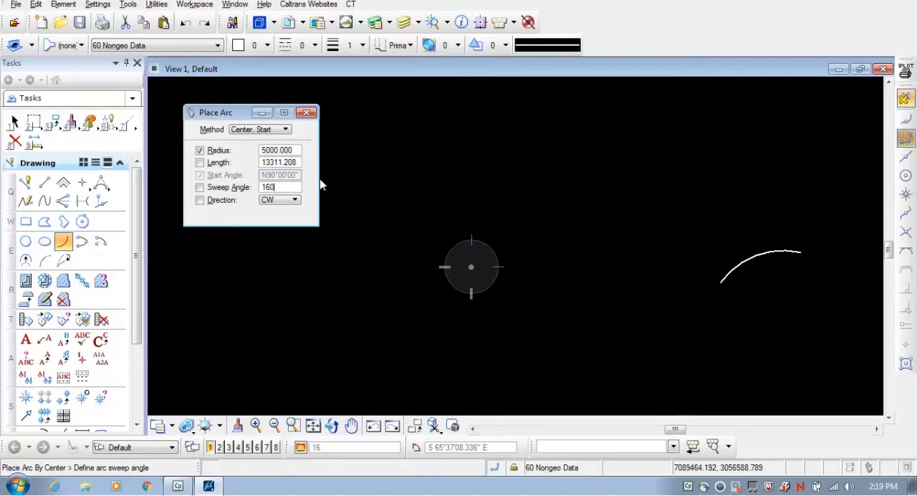
pyautogui.press('Tab')
pyautogui.click(533, 227)
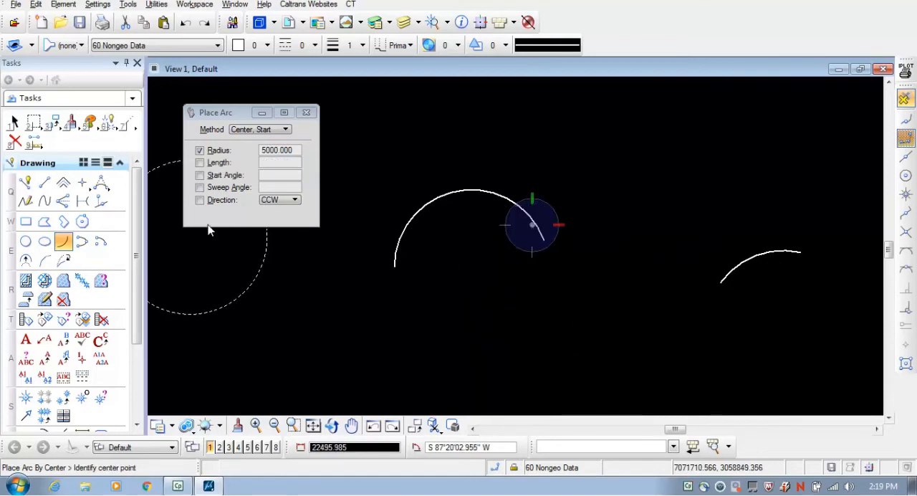
# Place a clockwise arc by Start, Mid, End above the existing arcs, with radius 5000, length 1000 and start angle N90°
pyautogui.click(277, 200)
pyautogui.click(279, 188)
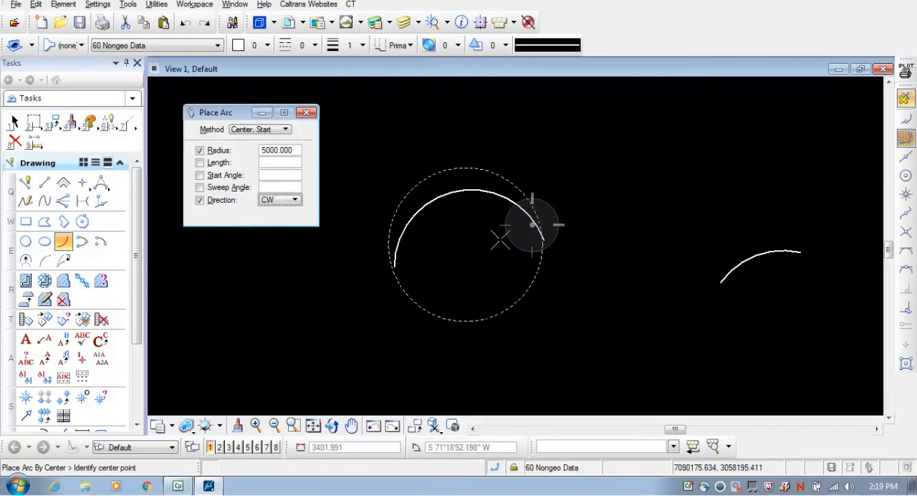
pyautogui.scroll(-3, 506, 284)
pyautogui.click(272, 132)
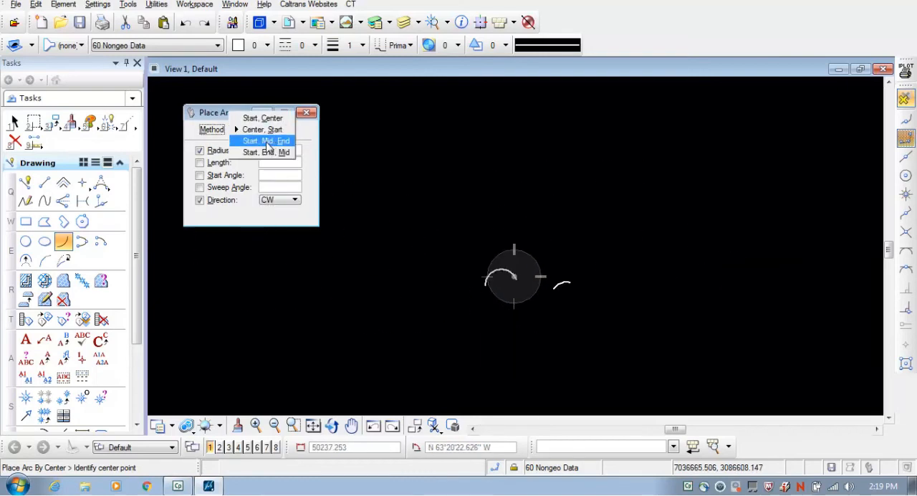
pyautogui.click(267, 141)
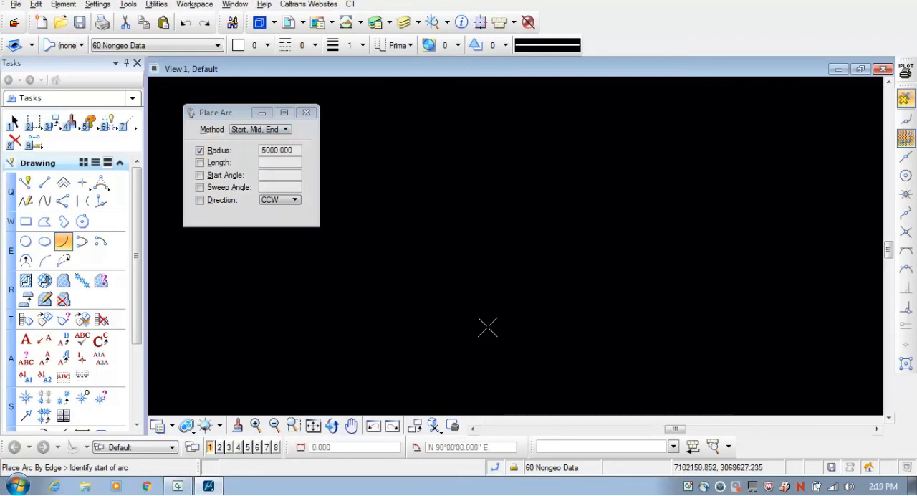
pyautogui.click(276, 200)
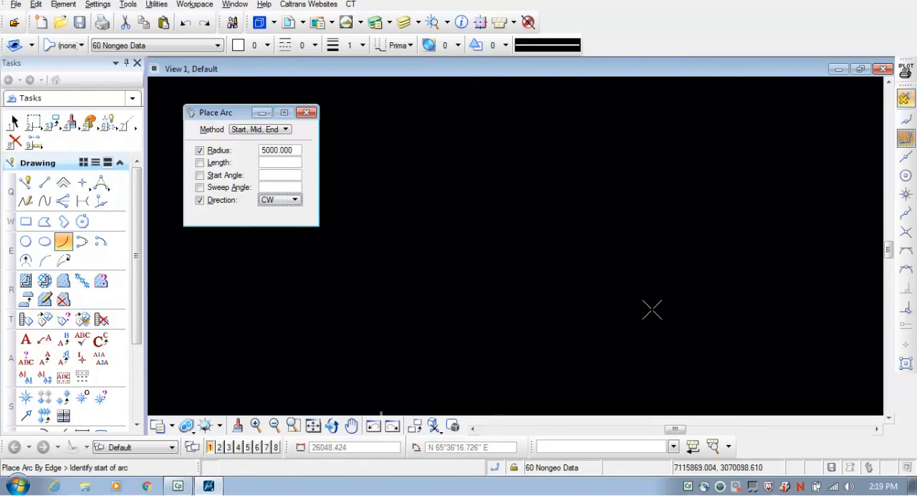
pyautogui.click(515, 296)
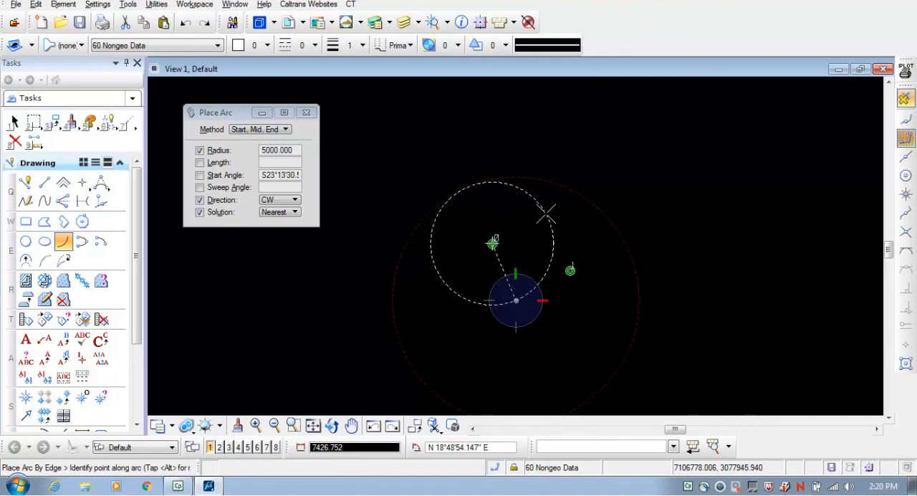
pyautogui.click(285, 162)
pyautogui.write('1000')
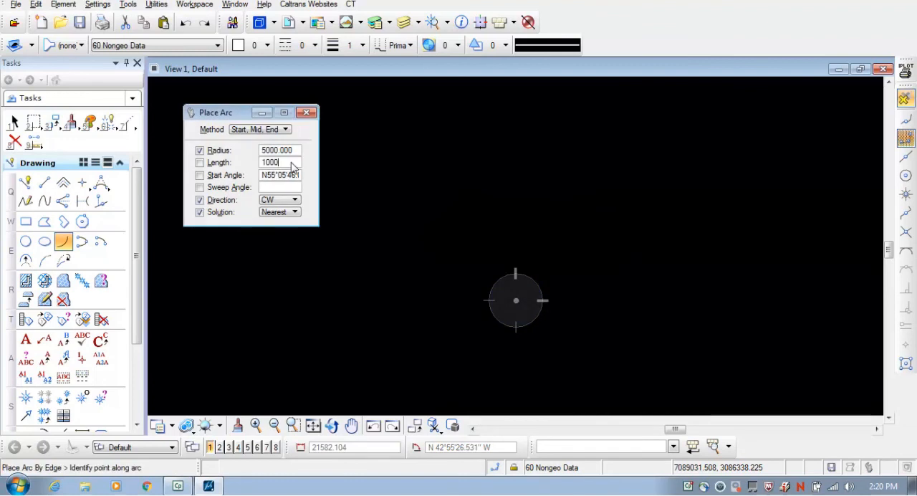
pyautogui.press('Tab')
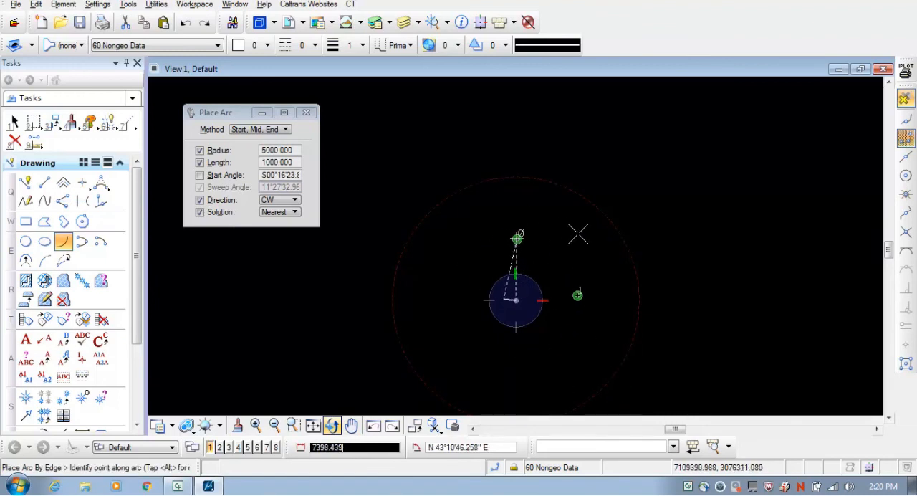
pyautogui.click(490, 303)
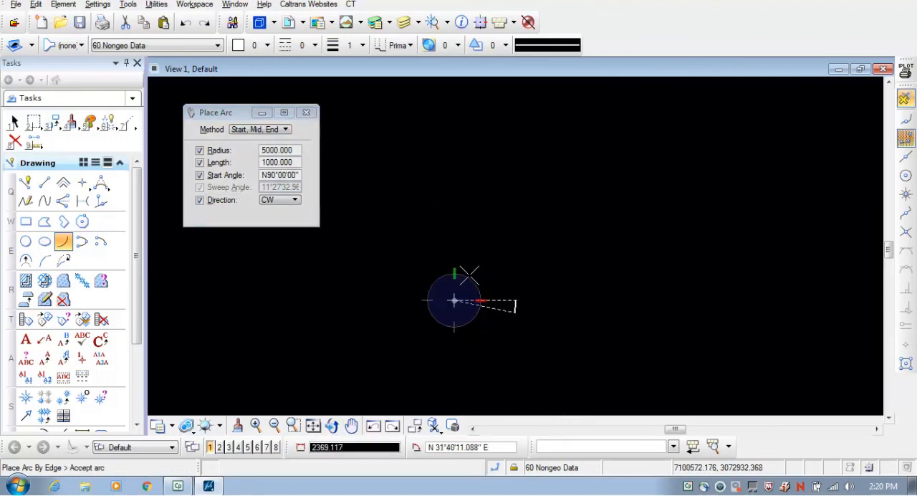
pyautogui.rightClick(515, 306)
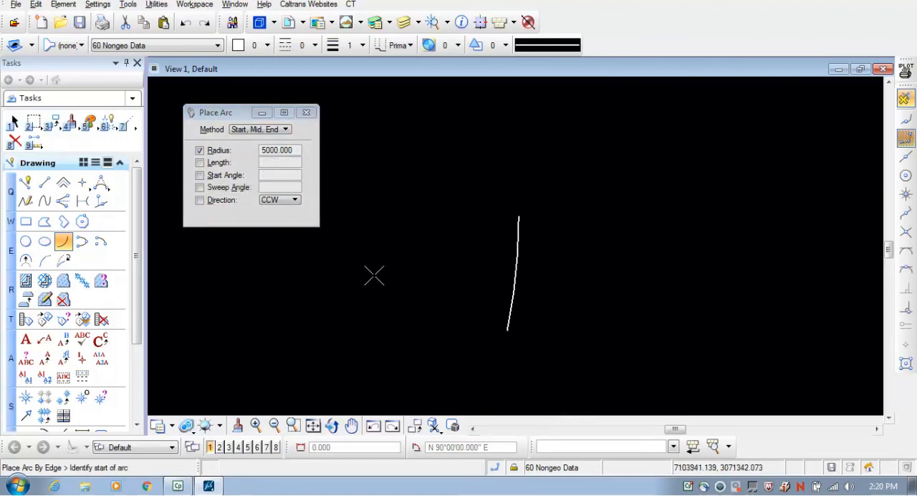